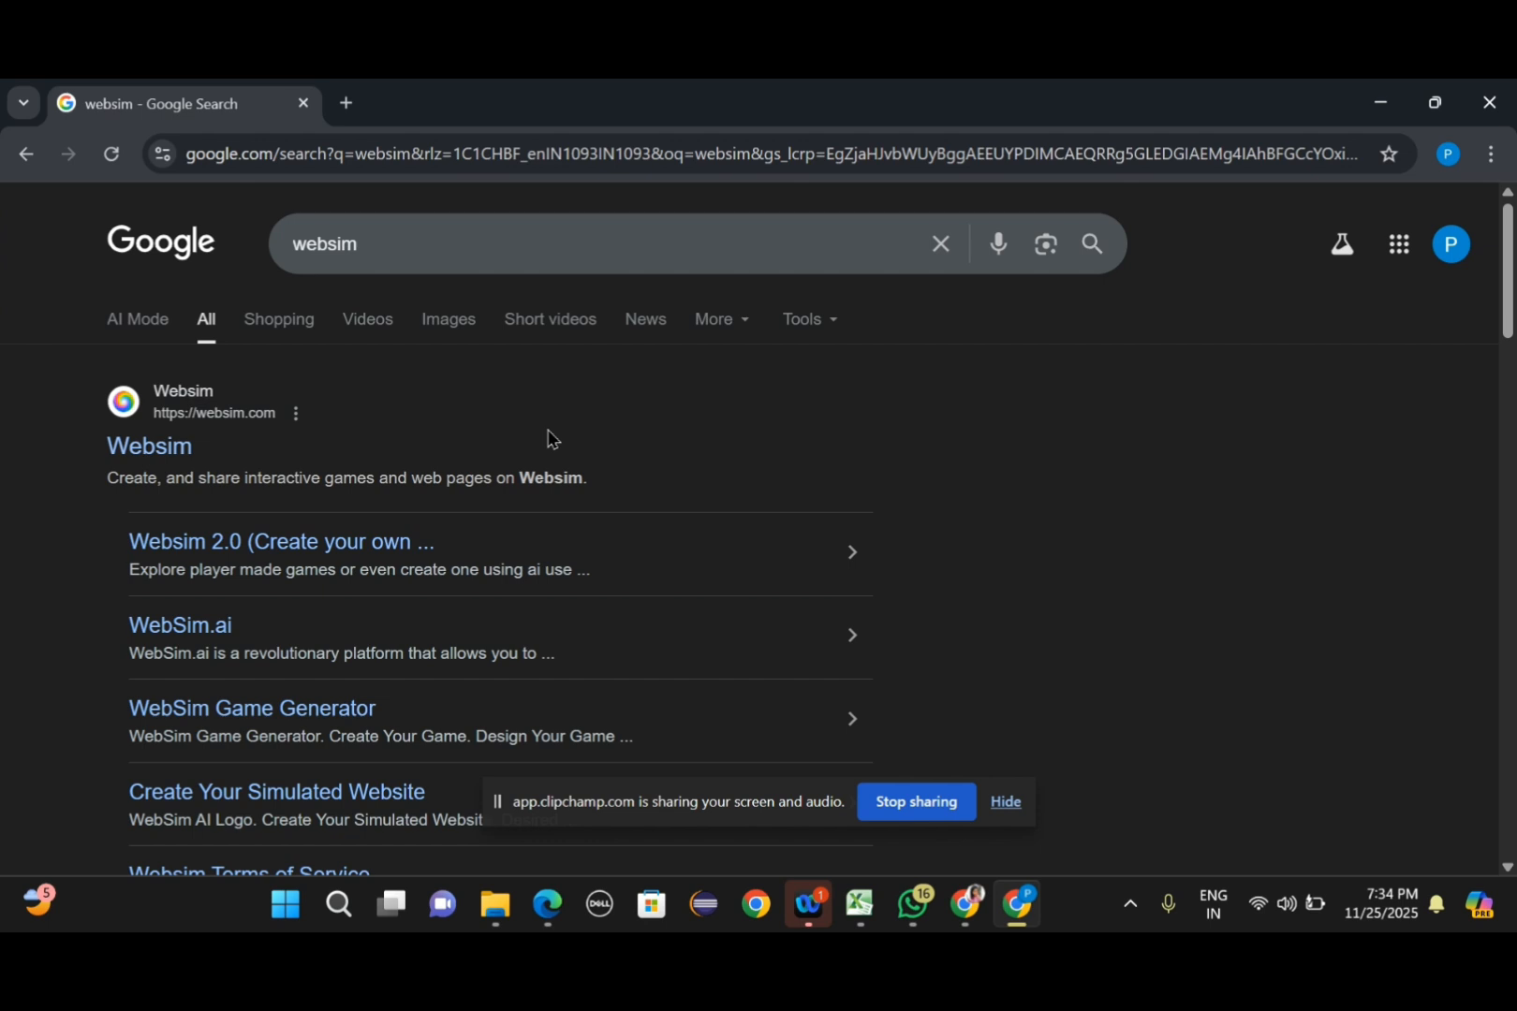
Open the Websim site from the search results and look over the projects on its home page
{"action": "left_click", "coordinate": [216, 426]}
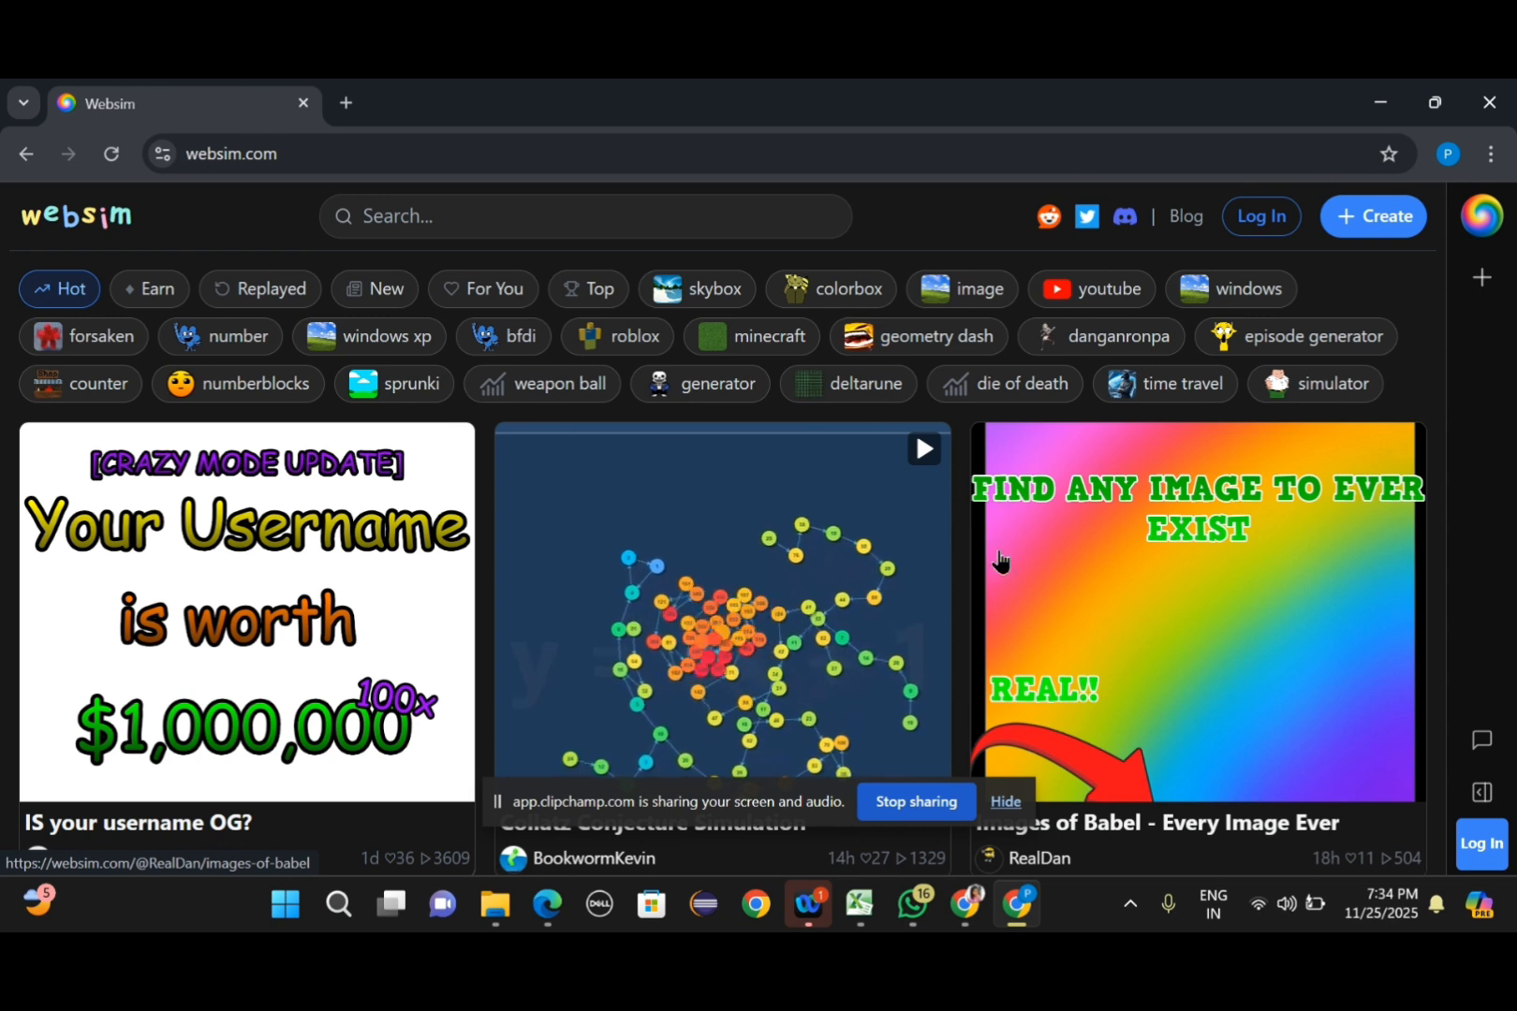
{"action": "left_click_drag", "start_coordinate": [681, 804], "coordinate": [755, 155]}
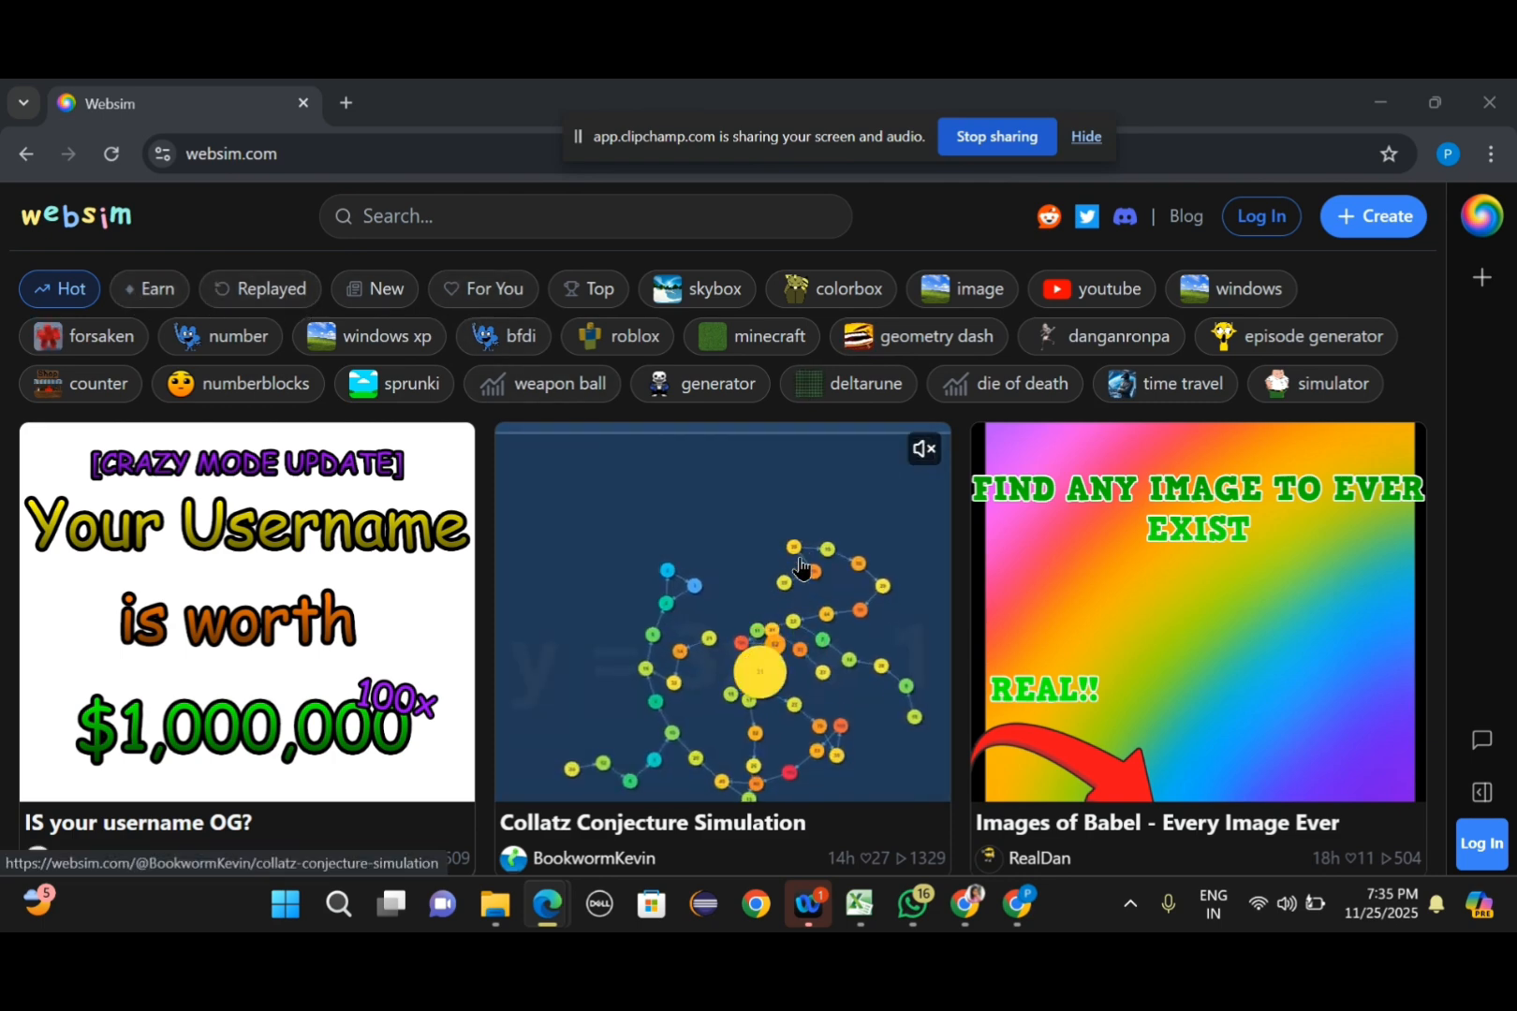
{"action": "scroll", "coordinate": [801, 568], "scroll_direction": "down", "scroll_amount": 3}
{"action": "scroll", "coordinate": [801, 568], "scroll_direction": "up", "scroll_amount": 3}
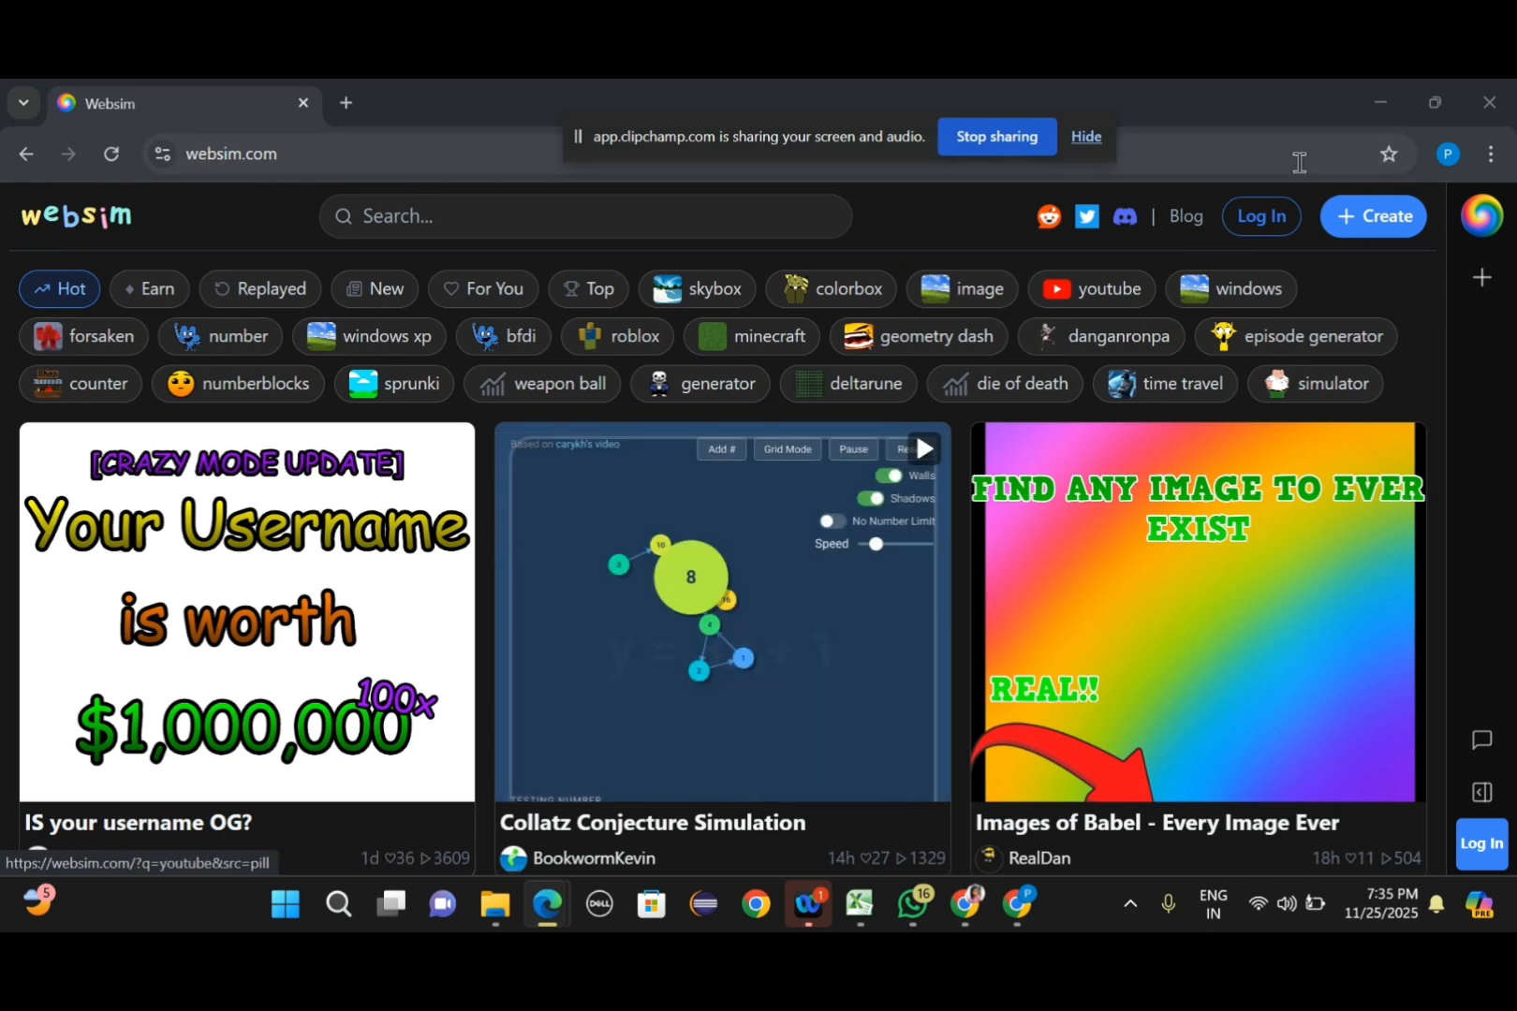
Sign in to Websim with the existing Google account, confirm the age requirement, and accept the Terms of Service and Privacy Policy
{"action": "left_click", "coordinate": [1386, 241]}
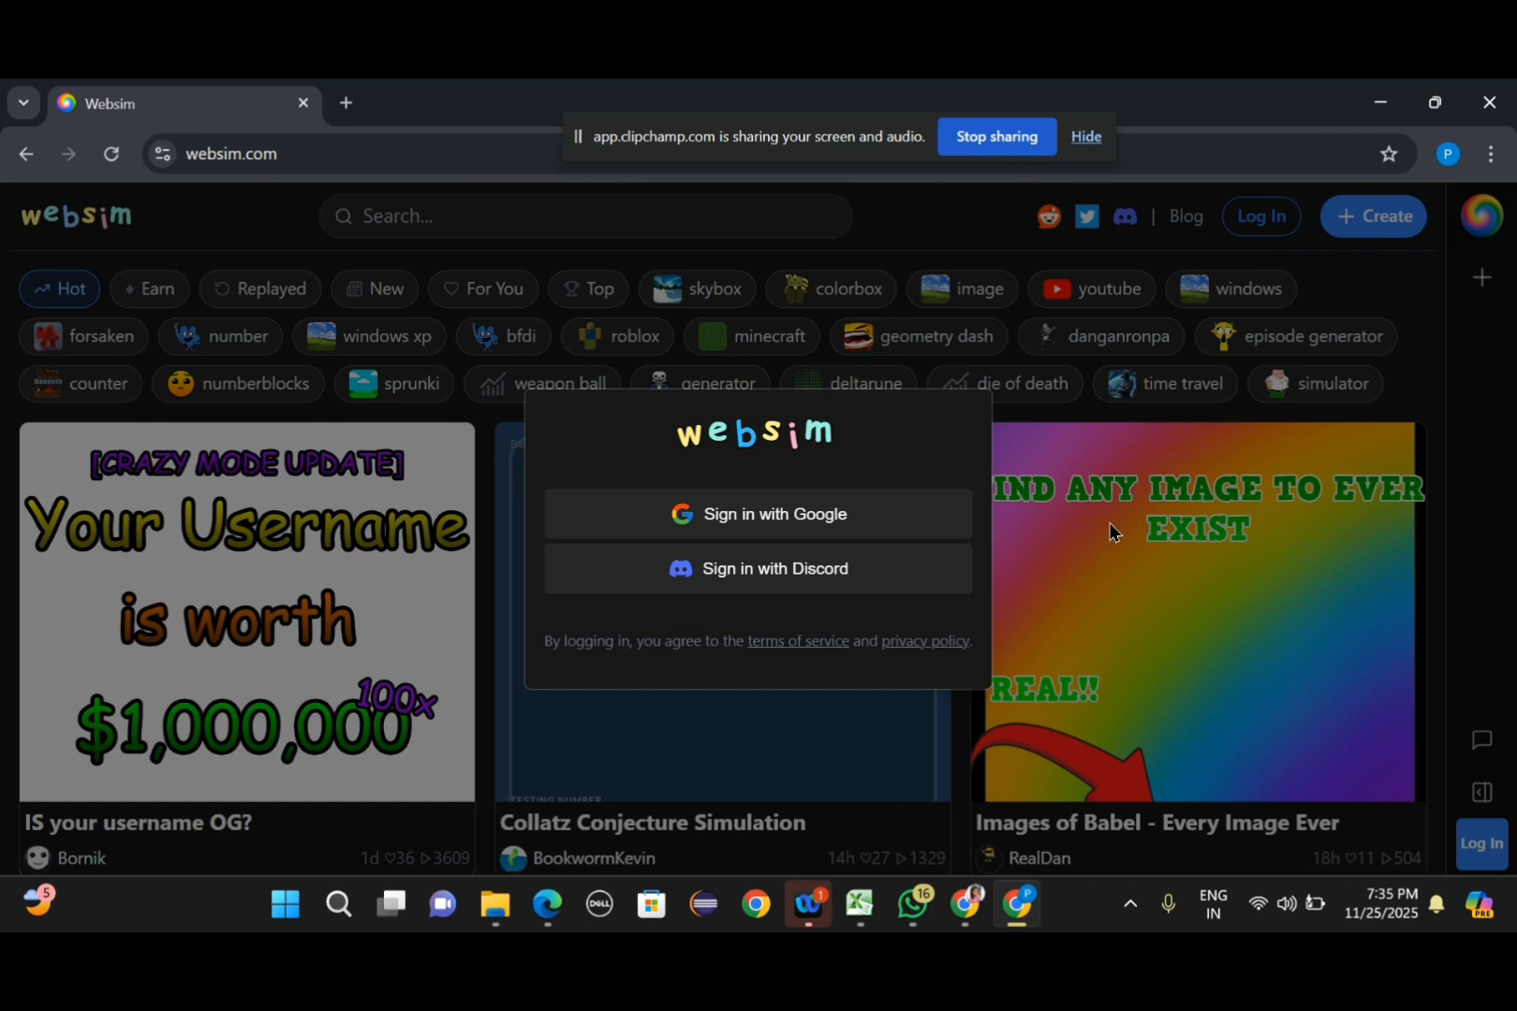
{"action": "left_click", "coordinate": [839, 523]}
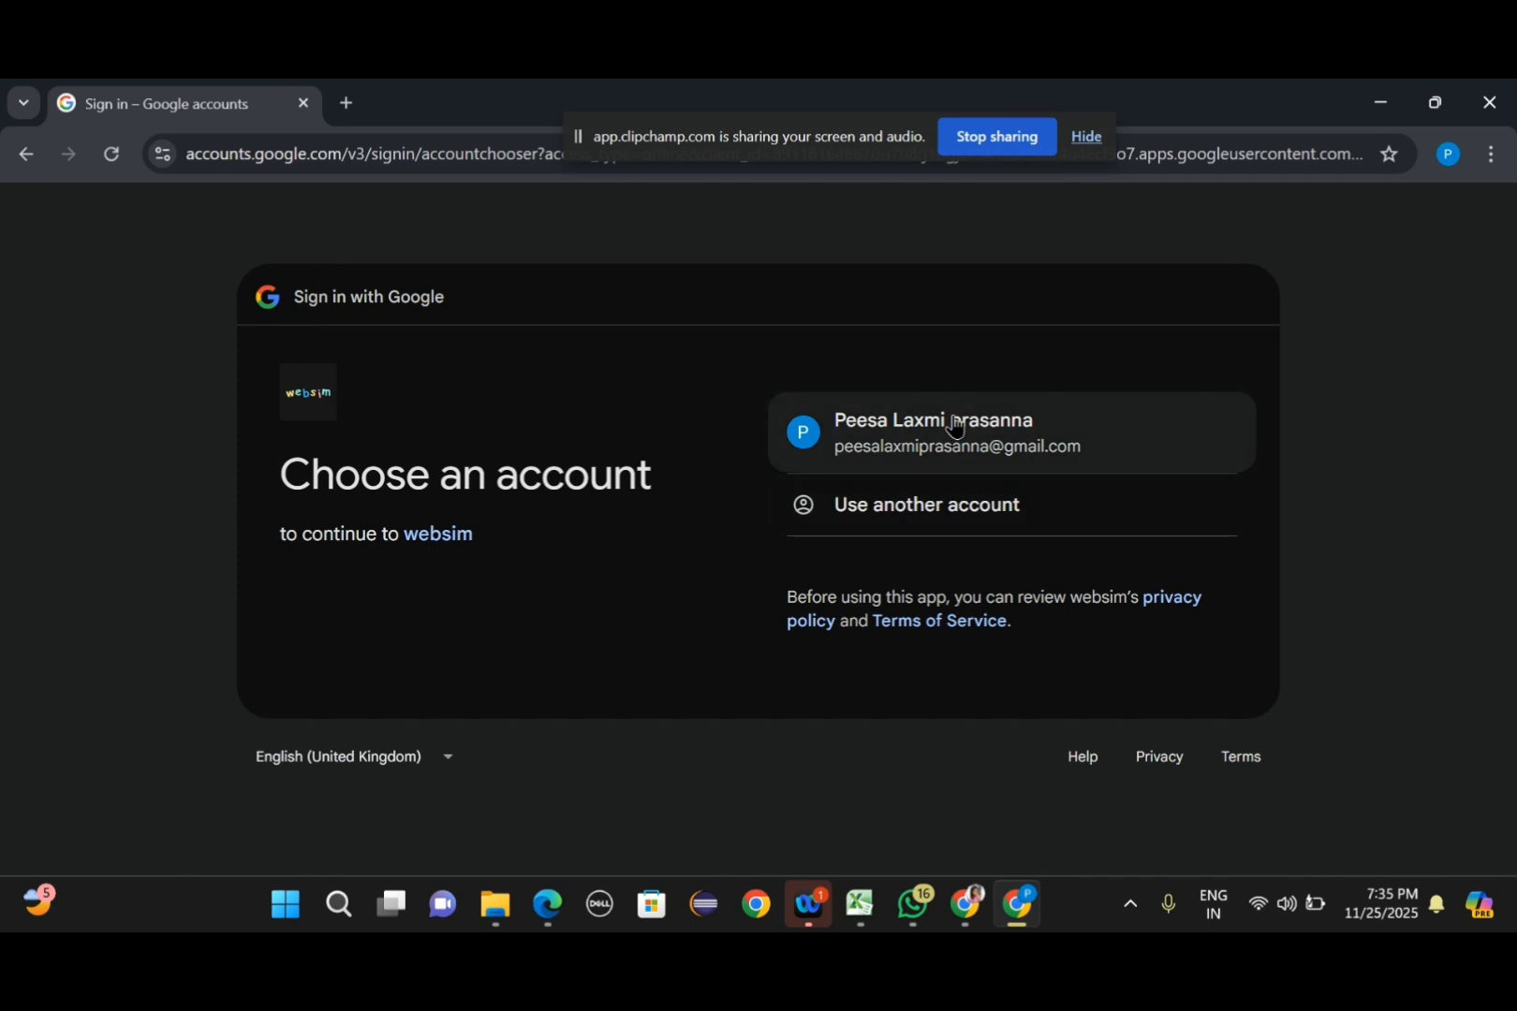
{"action": "left_click", "coordinate": [955, 428]}
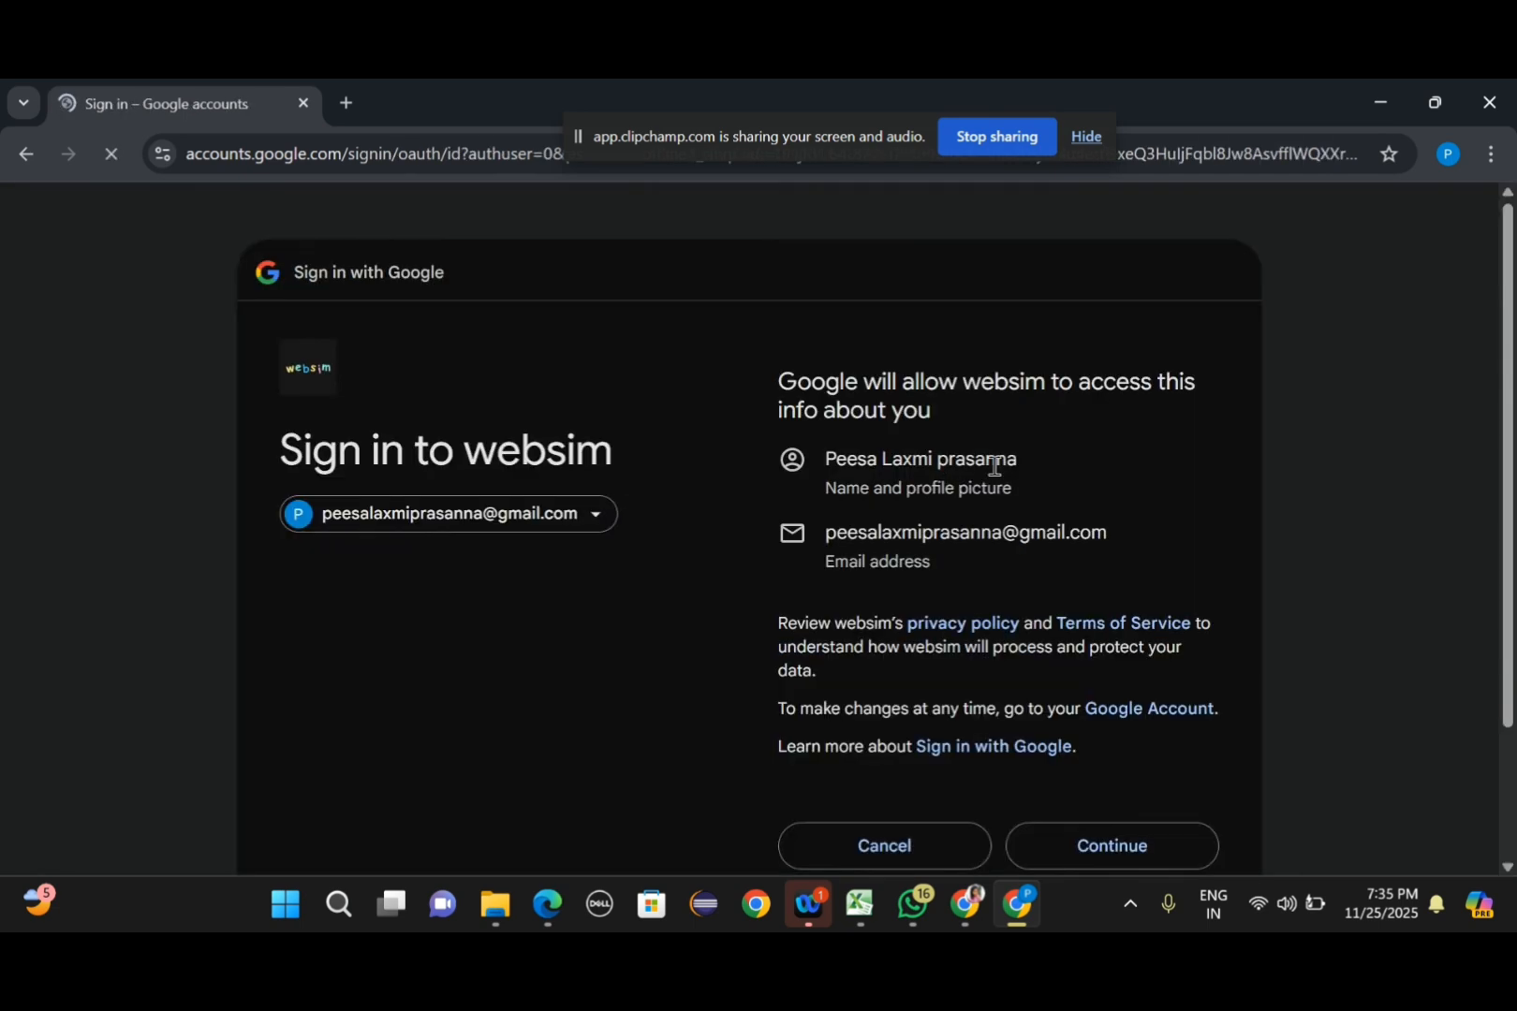
{"action": "left_click", "coordinate": [1103, 848]}
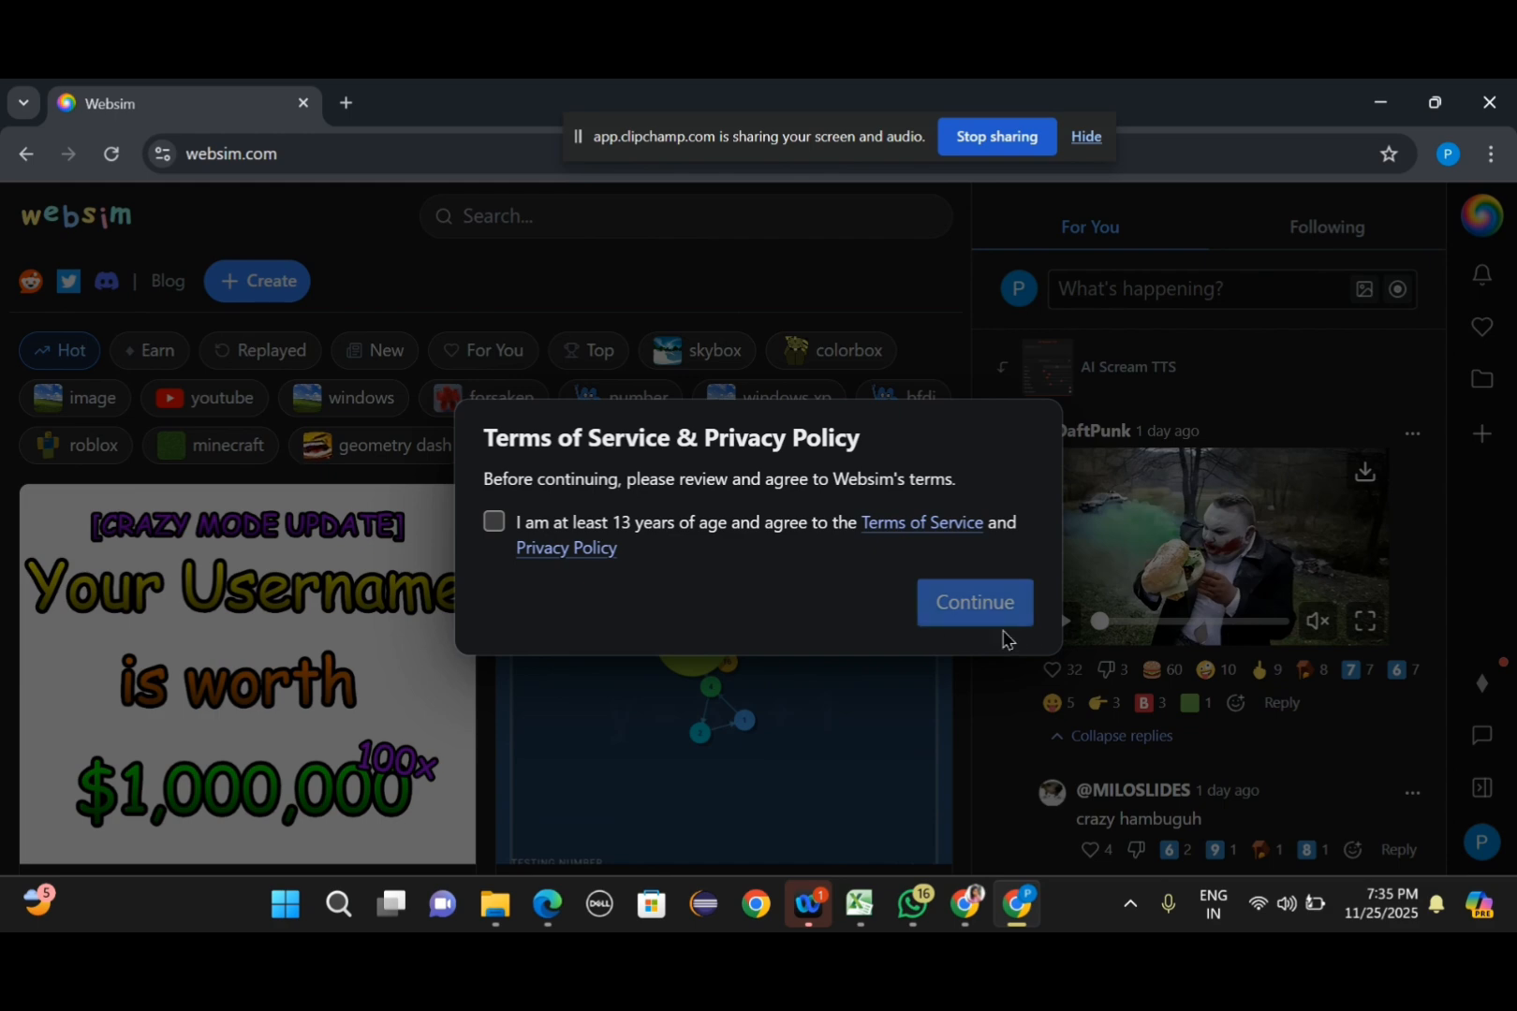
{"action": "left_click", "coordinate": [496, 523]}
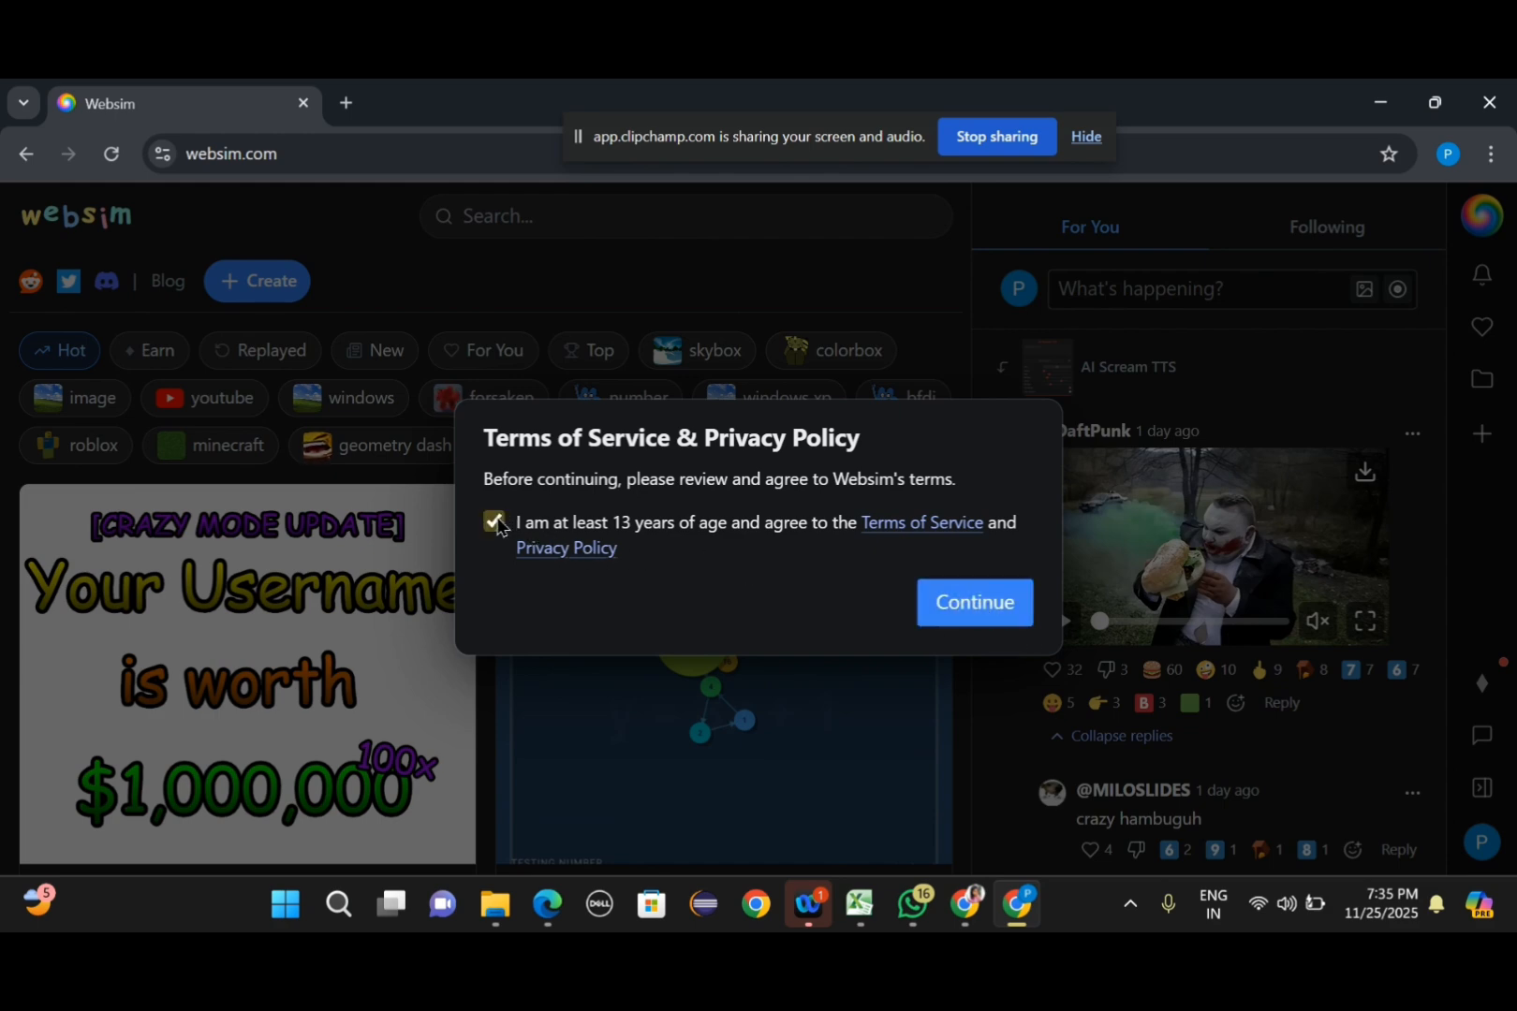
{"action": "left_click", "coordinate": [971, 603]}
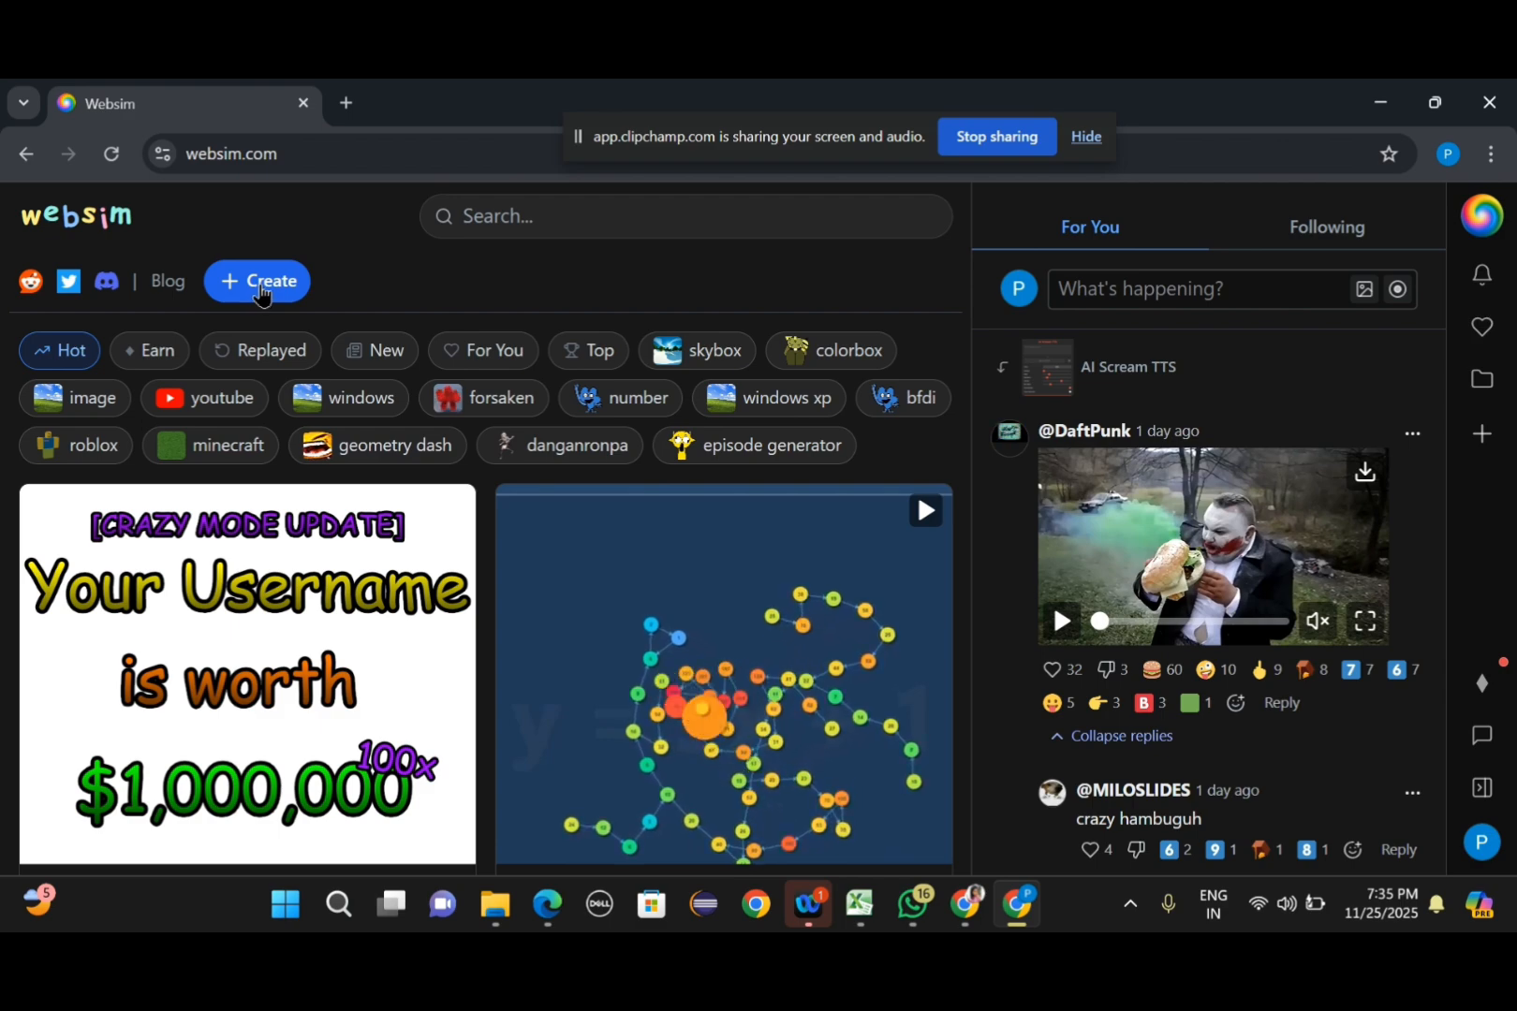
Create a new project and submit the prepared prompt for a clean, modern, mobile-friendly personal portfolio website for a digital creator
{"action": "left_click", "coordinate": [260, 285]}
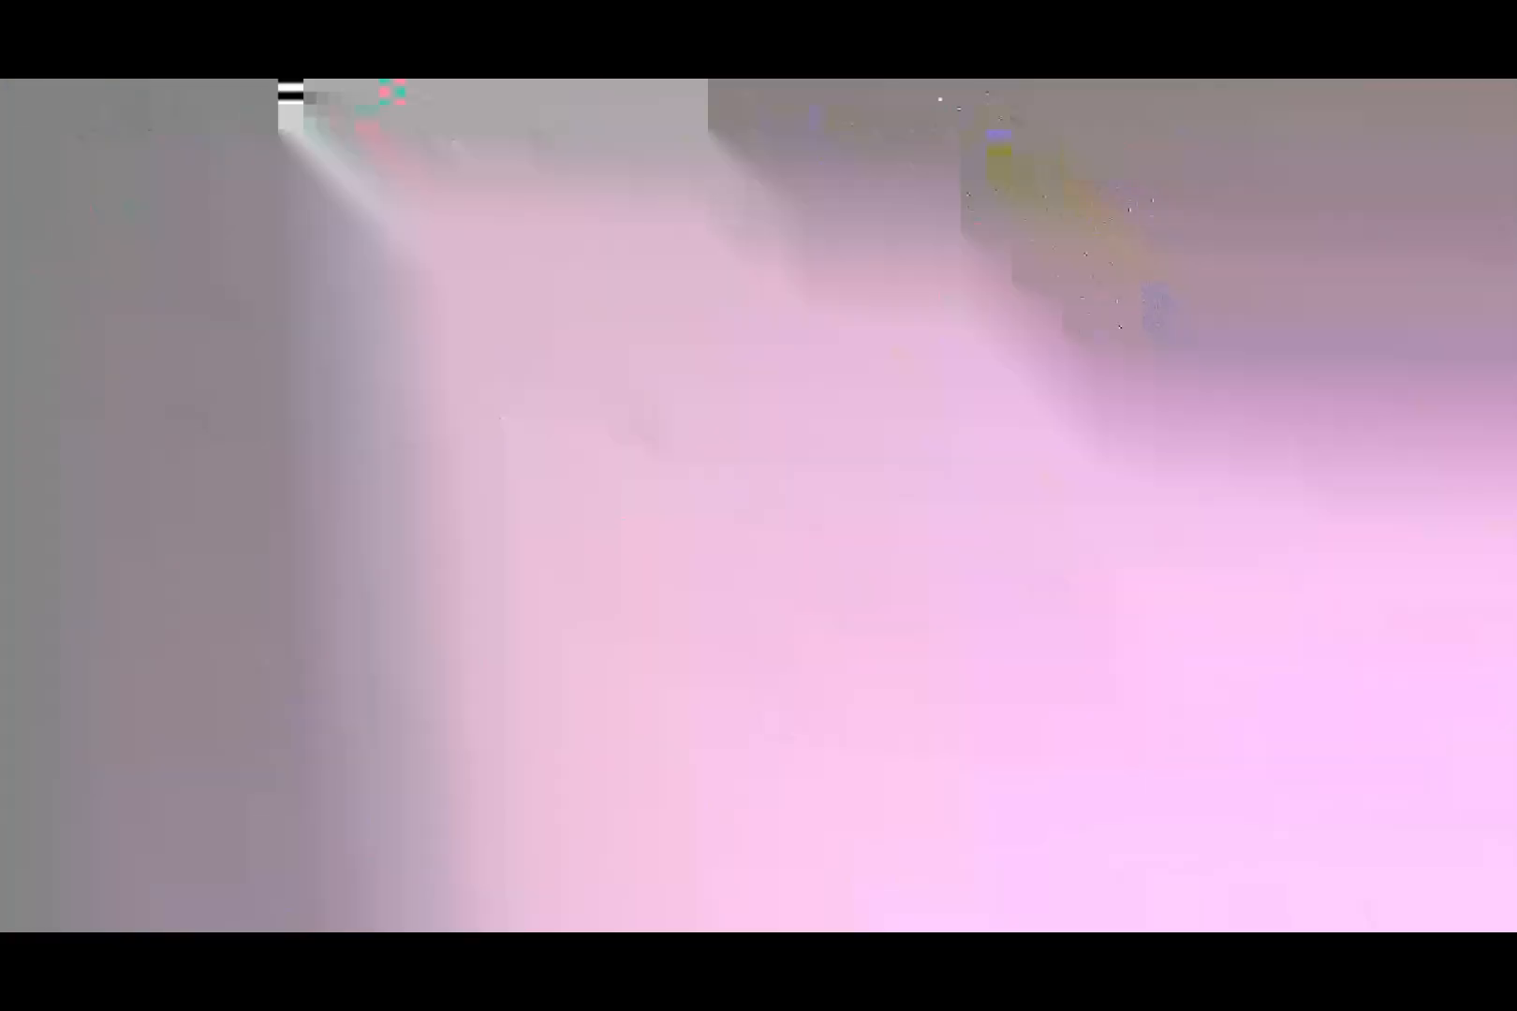
{"action": "key", "text": "ctrl+v"}
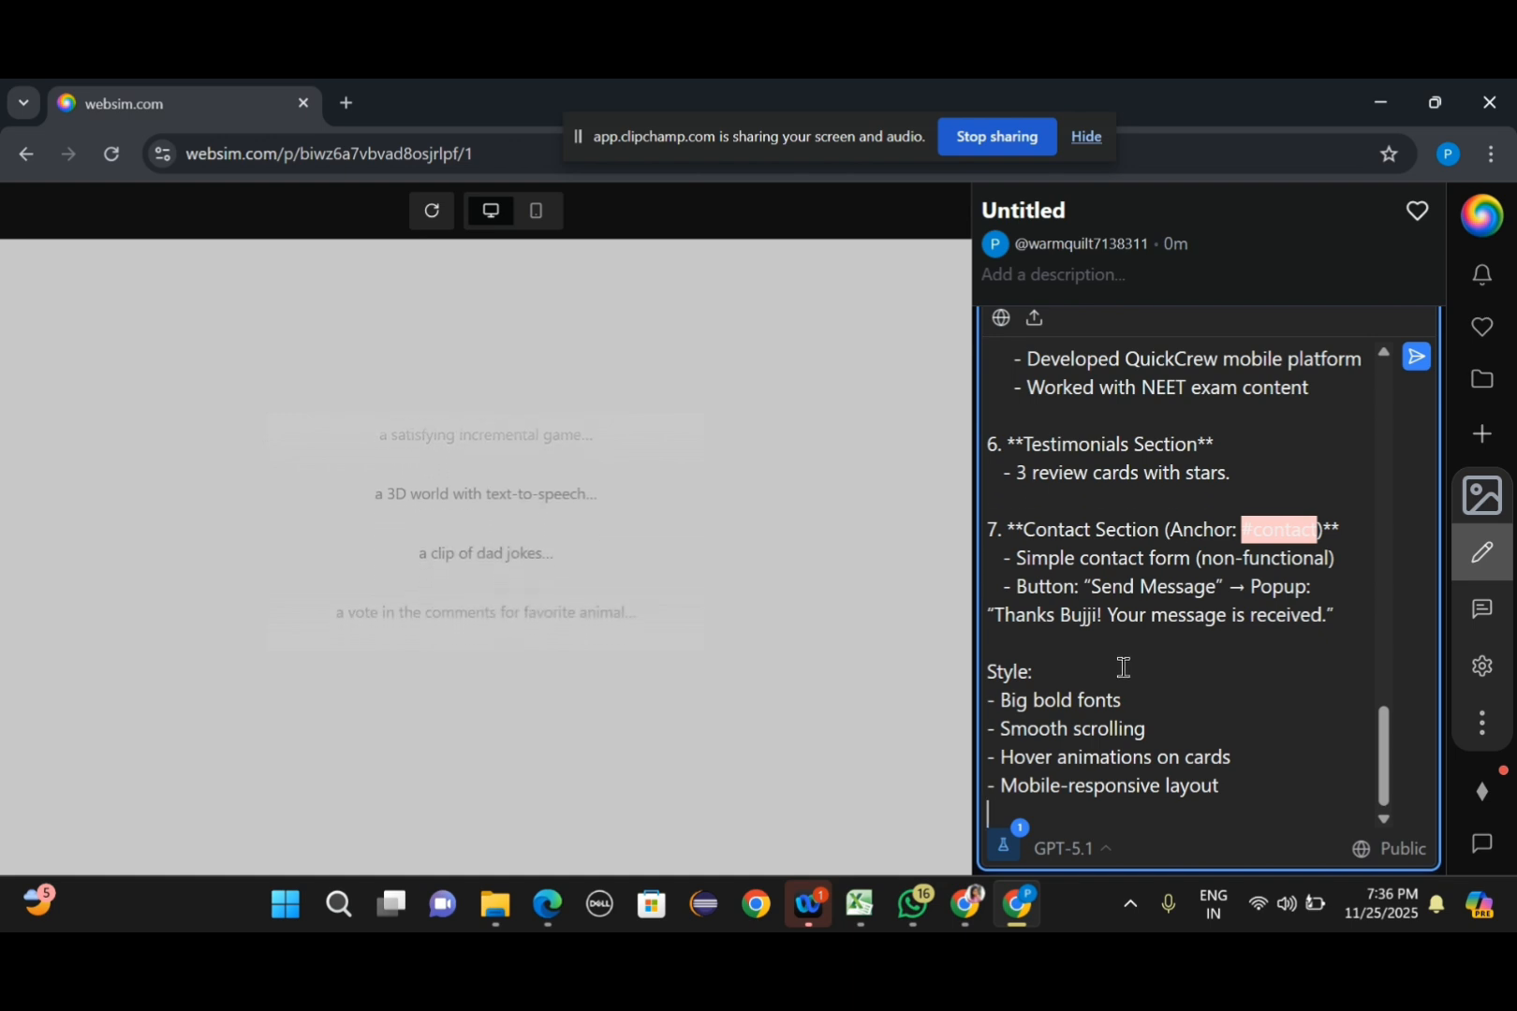
{"action": "key", "text": "Return"}
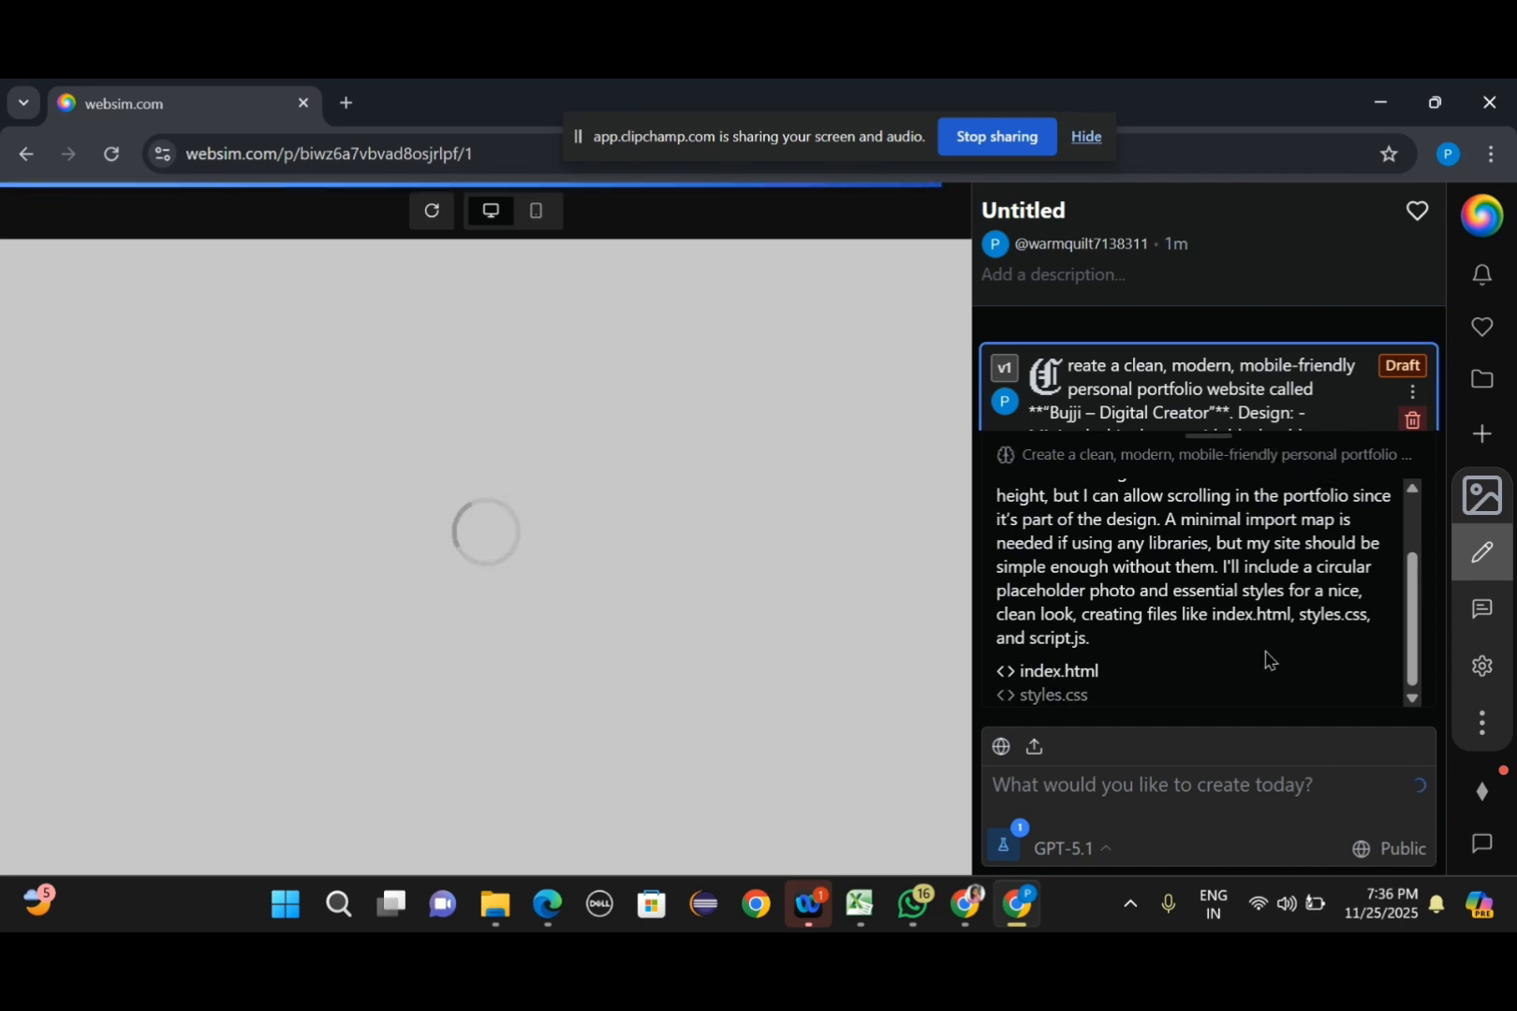
Read the AI's reasoning, the list of generated files and the submitted prompt while the website is being generated
{"action": "scroll", "coordinate": [1168, 561], "scroll_direction": "up", "scroll_amount": 1}
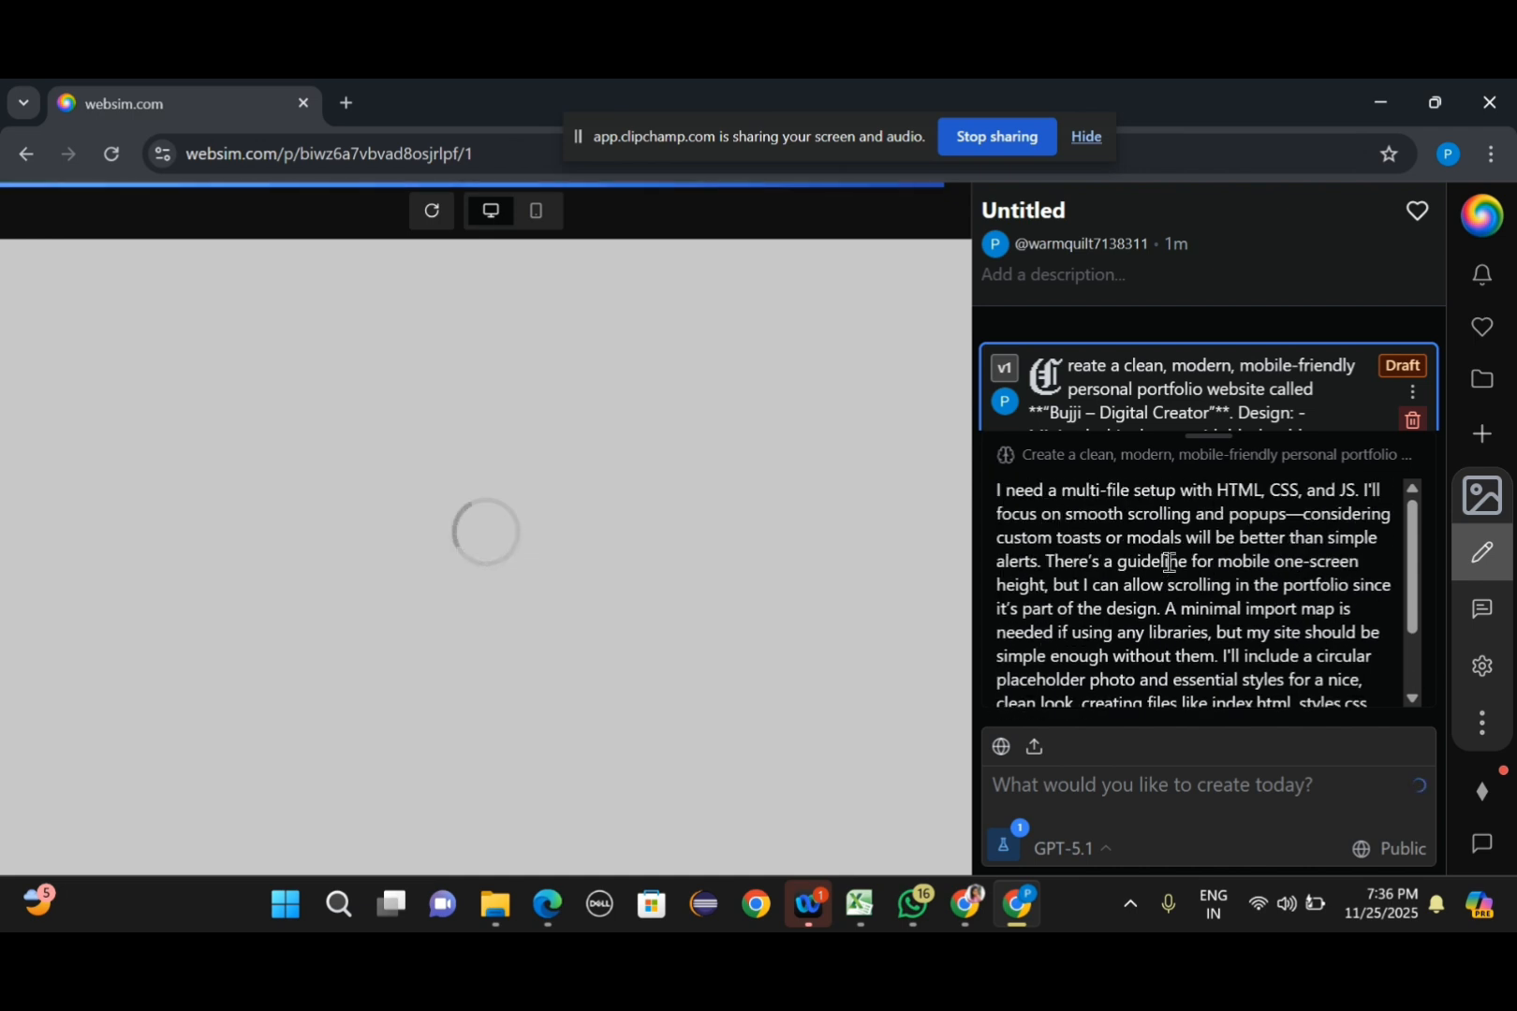
{"action": "scroll", "coordinate": [1169, 562], "scroll_direction": "down", "scroll_amount": 1}
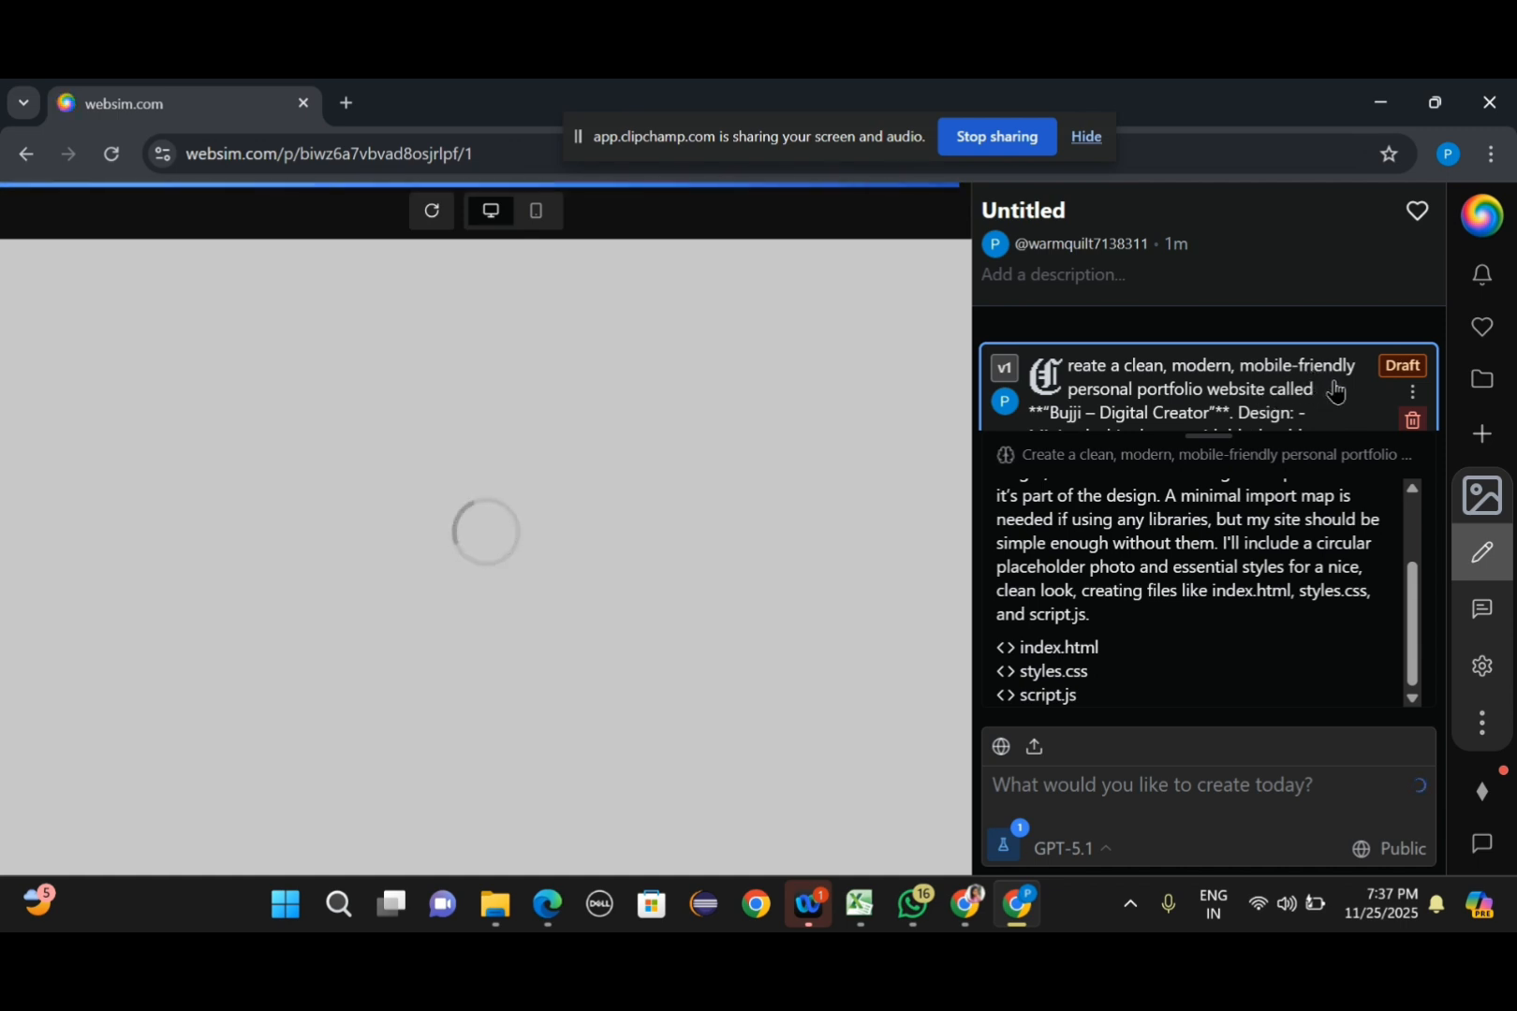
{"action": "scroll", "coordinate": [1183, 426], "scroll_direction": "down", "scroll_amount": 1}
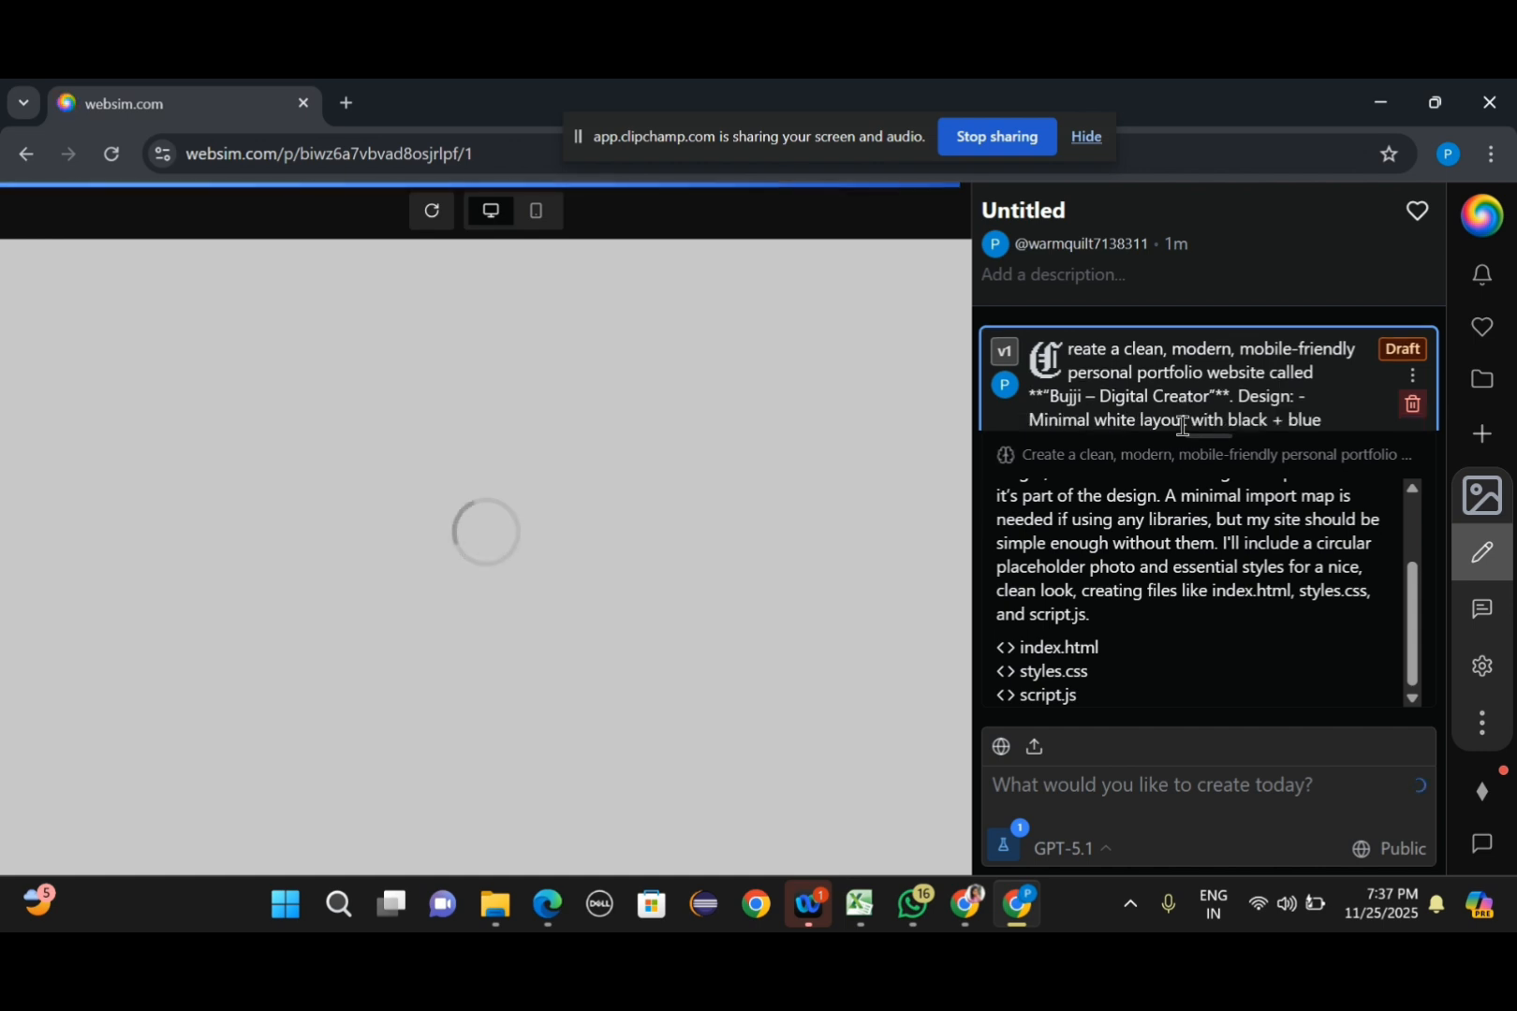
{"action": "scroll", "coordinate": [1183, 426], "scroll_direction": "down", "scroll_amount": 3}
{"action": "scroll", "coordinate": [1184, 432], "scroll_direction": "up", "scroll_amount": 3}
{"action": "scroll", "coordinate": [1185, 432], "scroll_direction": "down", "scroll_amount": 2}
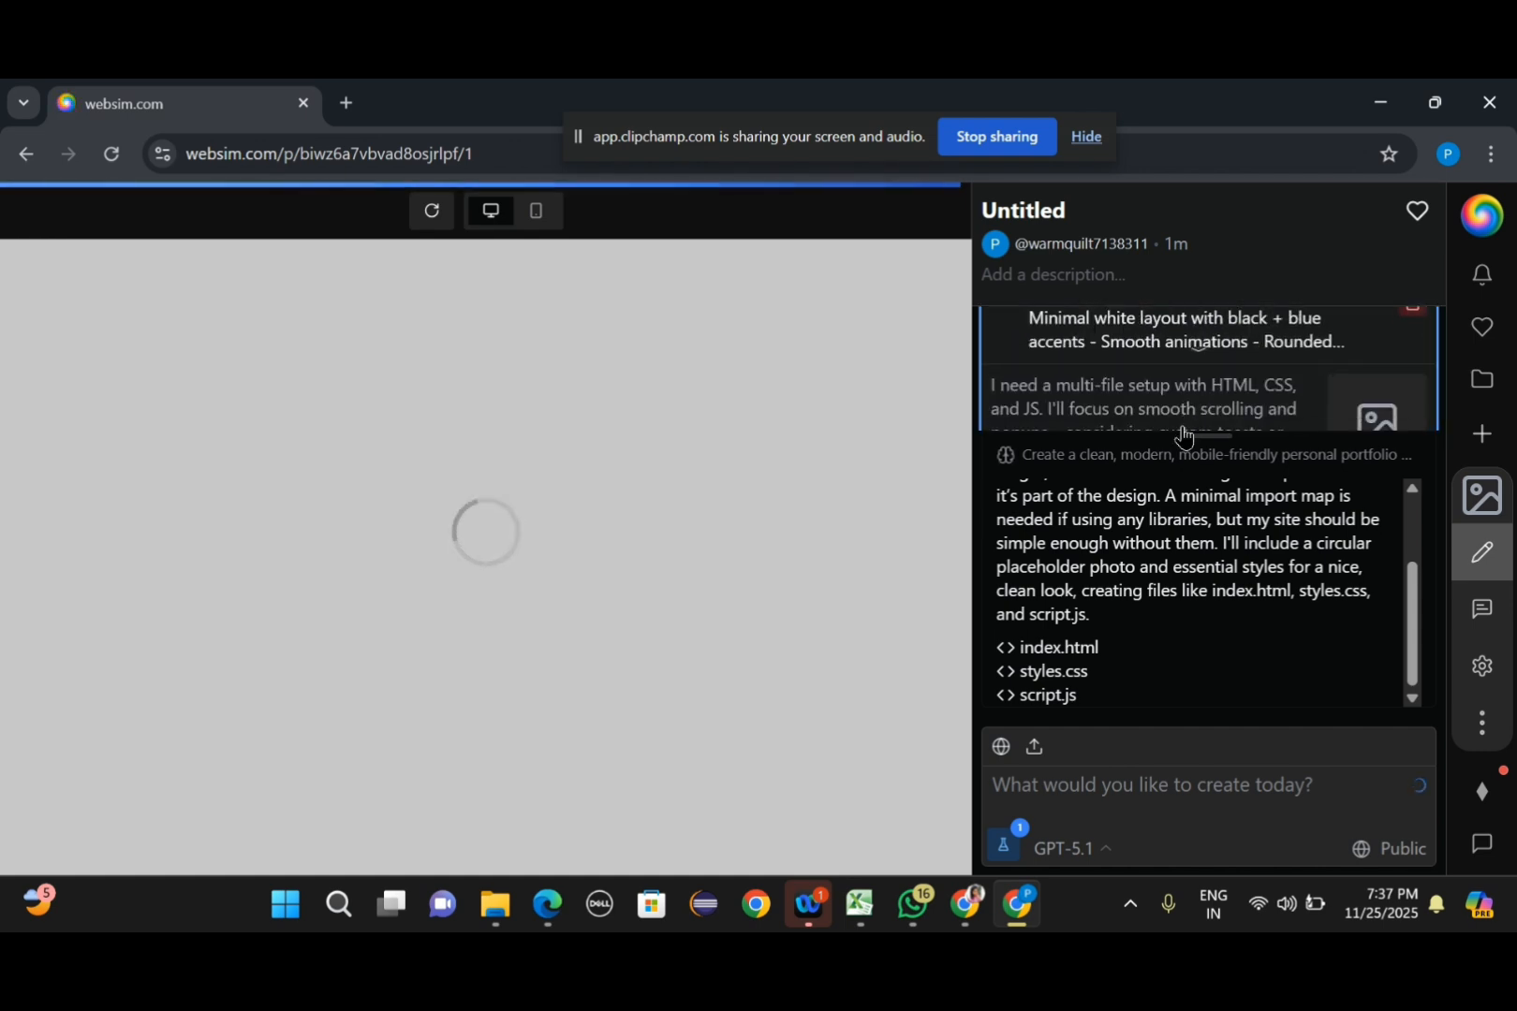
{"action": "scroll", "coordinate": [1183, 427], "scroll_direction": "up", "scroll_amount": 3}
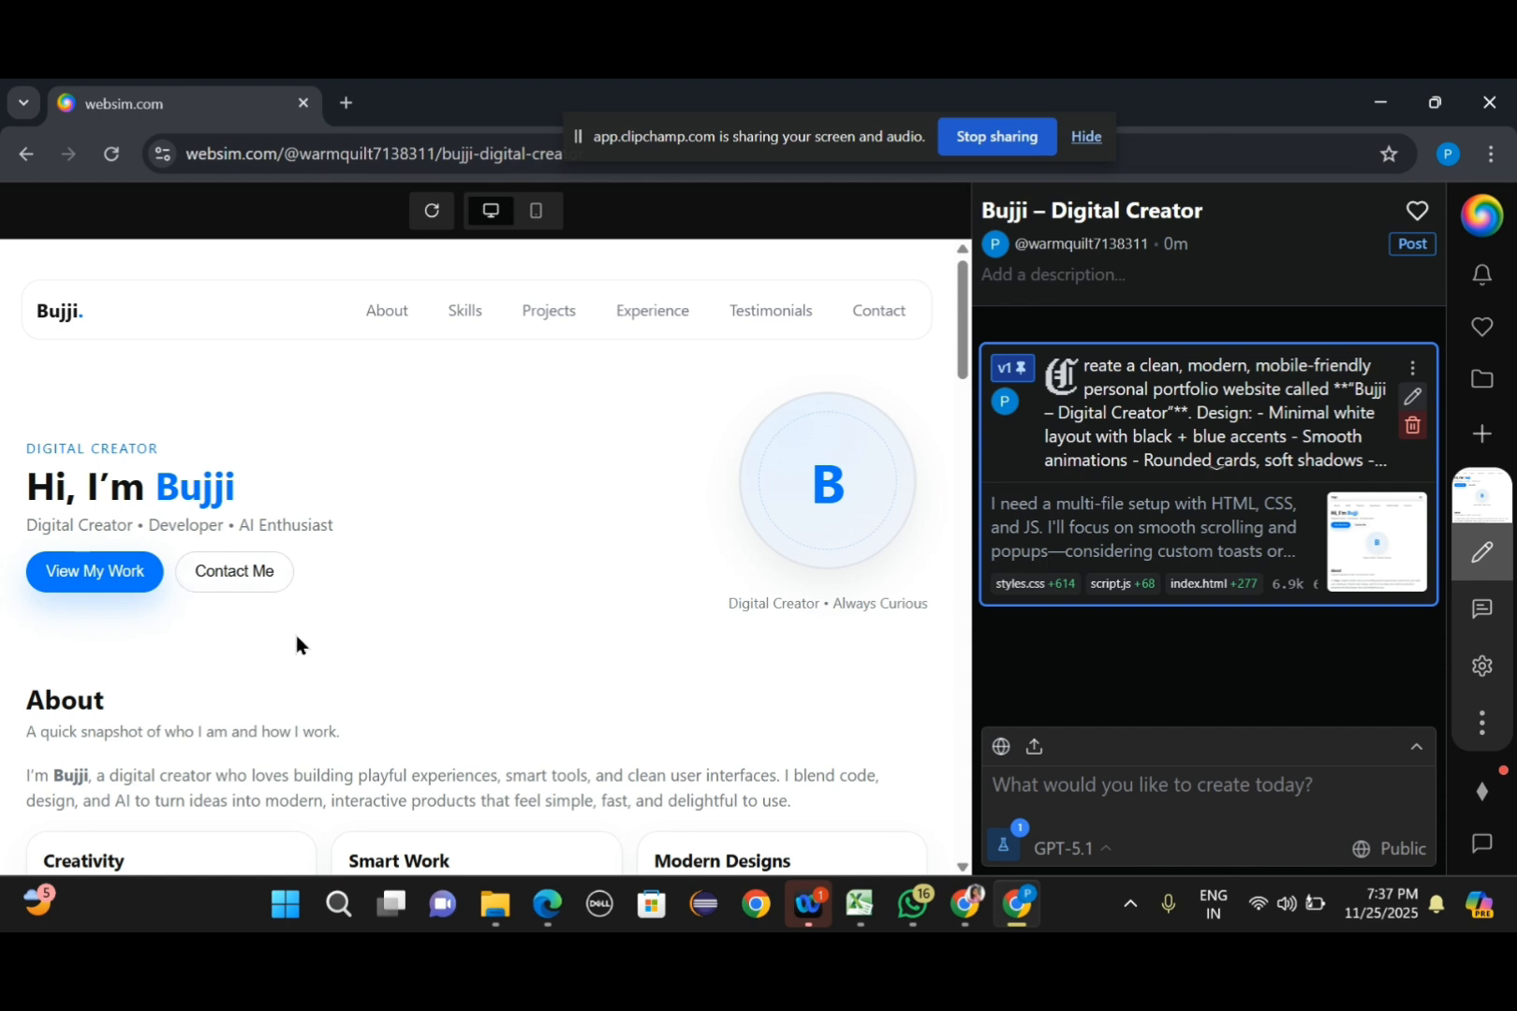
Examine the generated portfolio's About, Skills, Projects, and Experience & Achievements sections in the preview
{"action": "scroll", "coordinate": [296, 635], "scroll_direction": "down", "scroll_amount": 4}
{"action": "scroll", "coordinate": [296, 635], "scroll_direction": "up", "scroll_amount": 1}
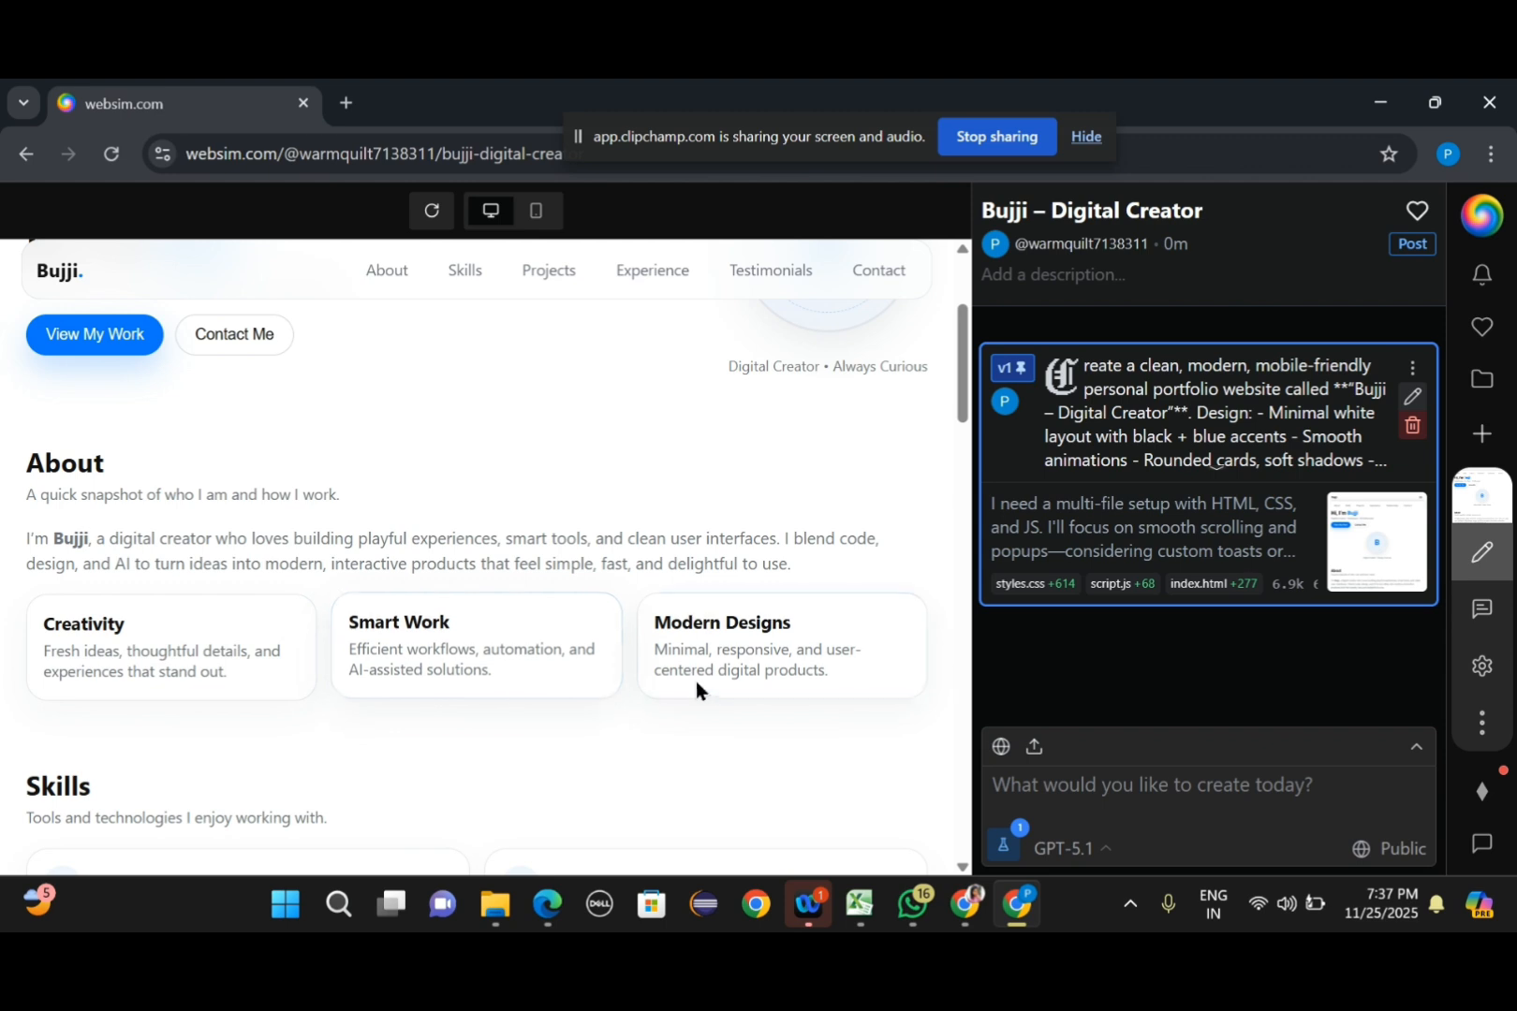
{"action": "scroll", "coordinate": [442, 652], "scroll_direction": "down", "scroll_amount": 1}
{"action": "scroll", "coordinate": [442, 652], "scroll_direction": "down", "scroll_amount": 1}
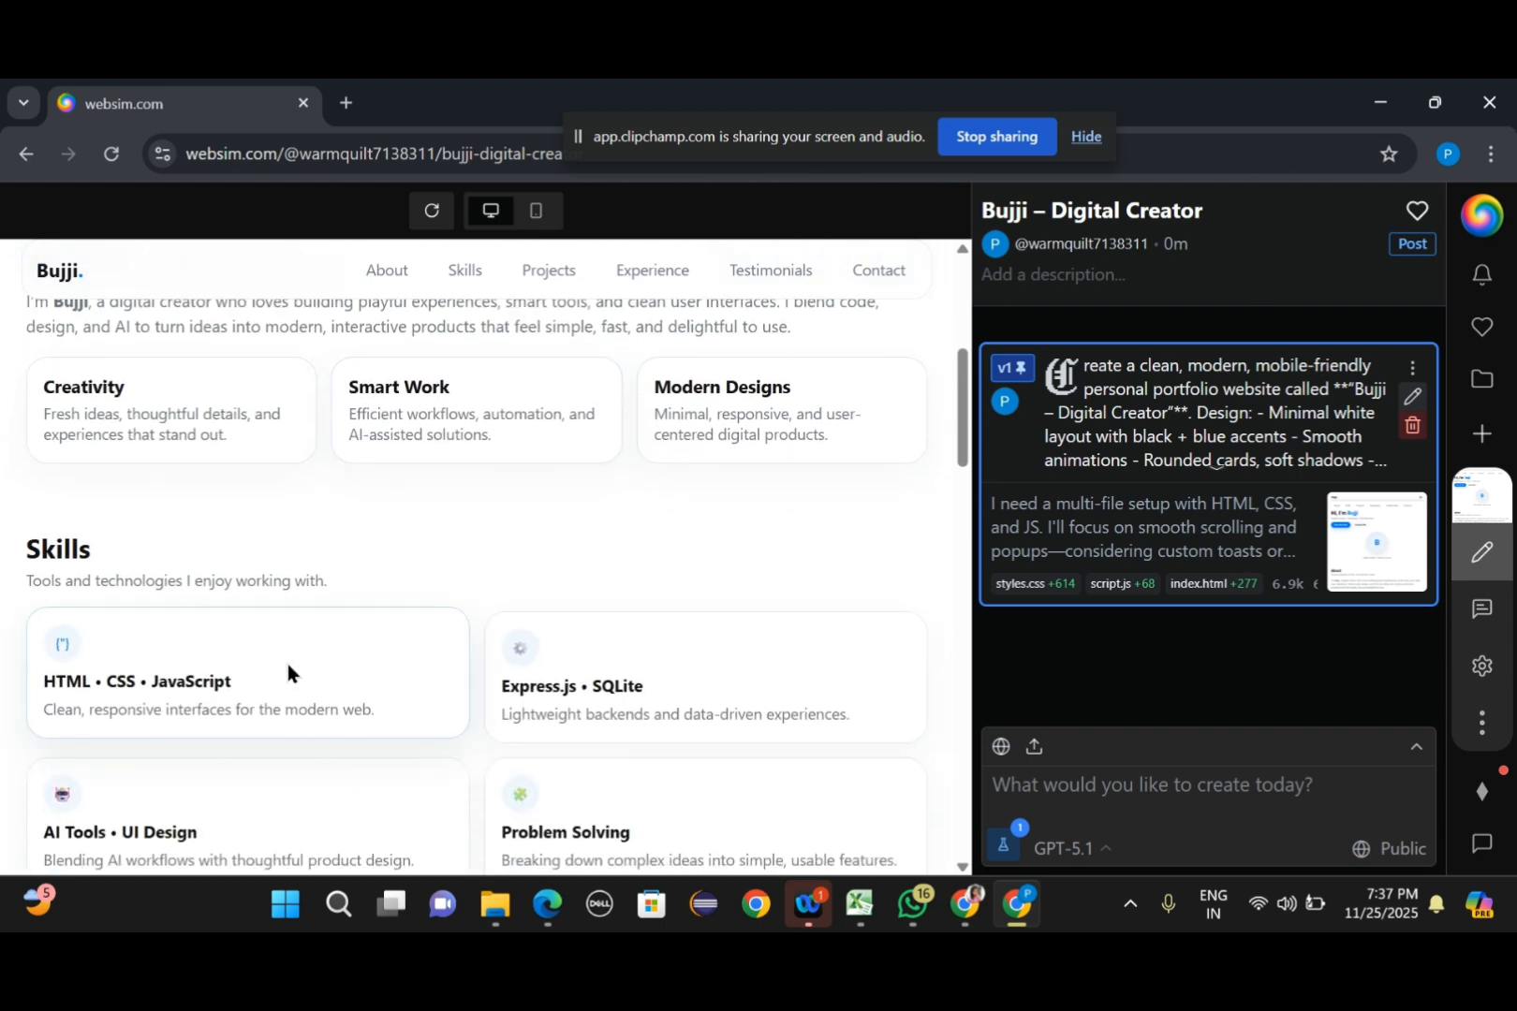
{"action": "scroll", "coordinate": [290, 656], "scroll_direction": "down", "scroll_amount": 1}
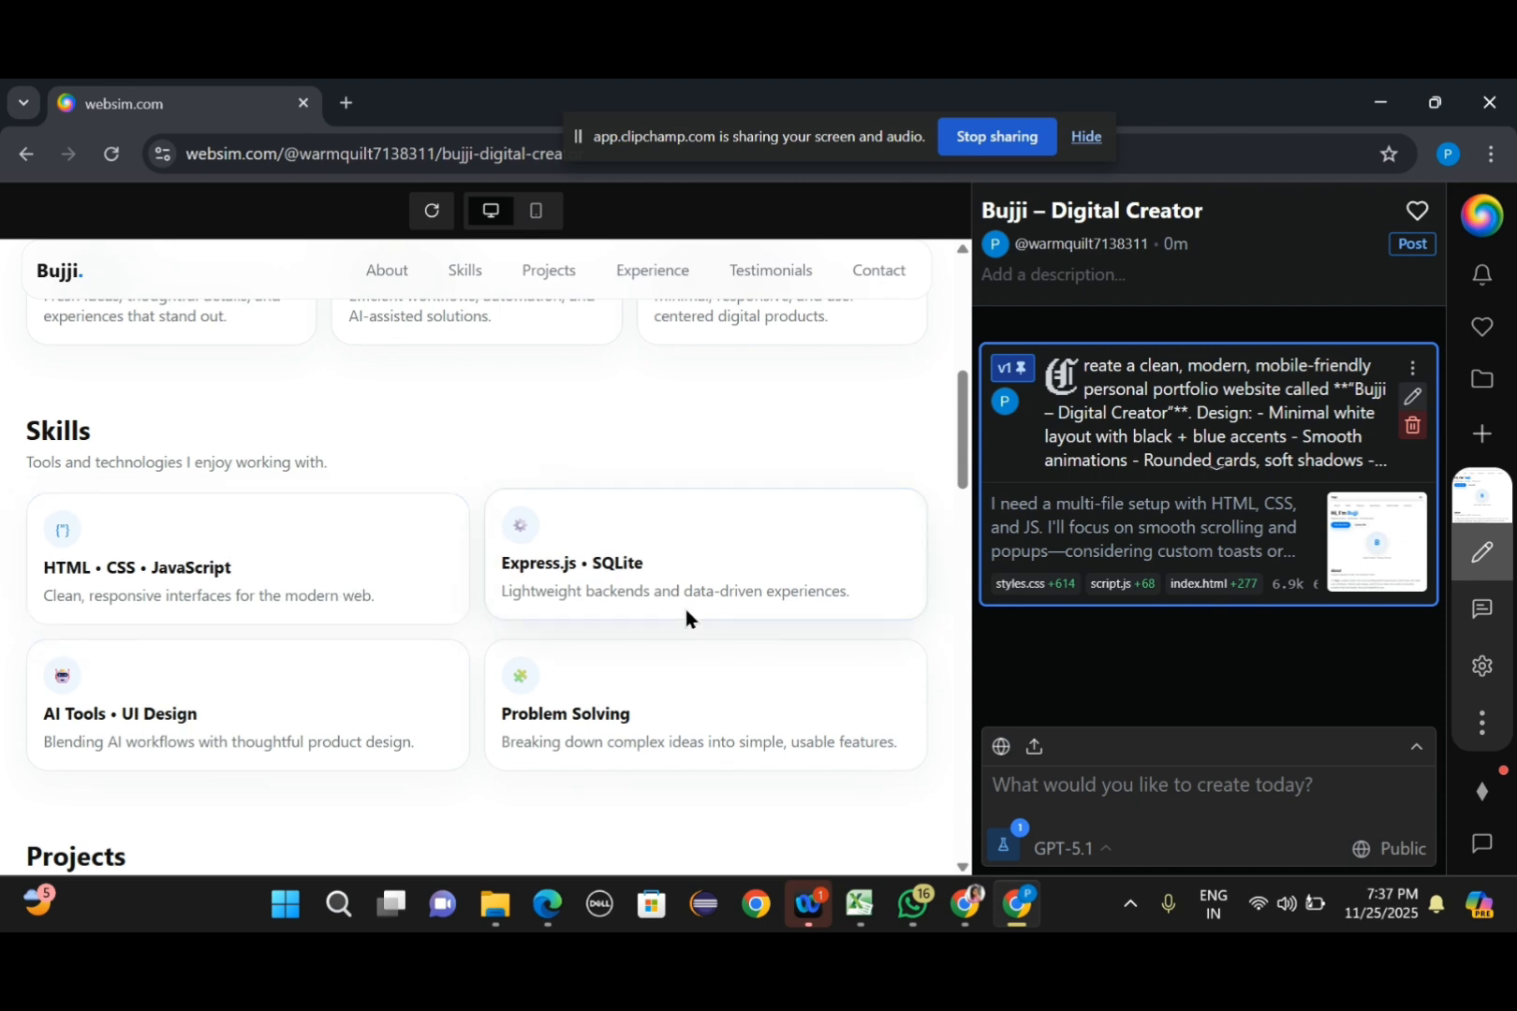
{"action": "scroll", "coordinate": [686, 610], "scroll_direction": "down", "scroll_amount": 1}
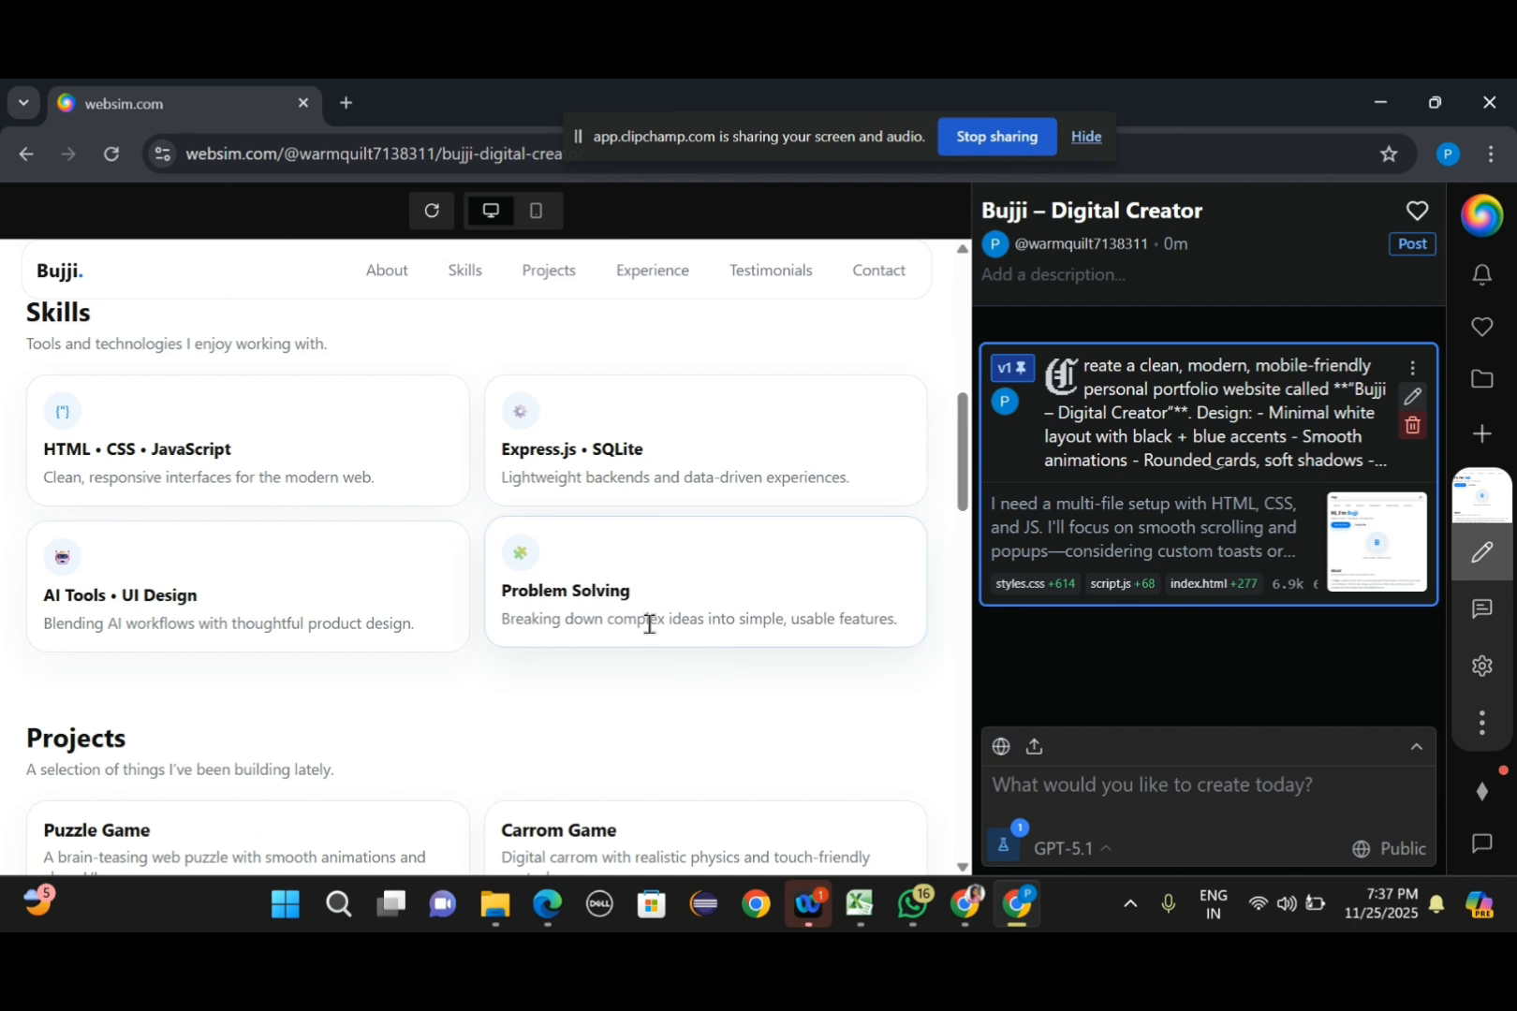
{"action": "scroll", "coordinate": [647, 624], "scroll_direction": "down", "scroll_amount": 1}
{"action": "scroll", "coordinate": [649, 623], "scroll_direction": "down", "scroll_amount": 1}
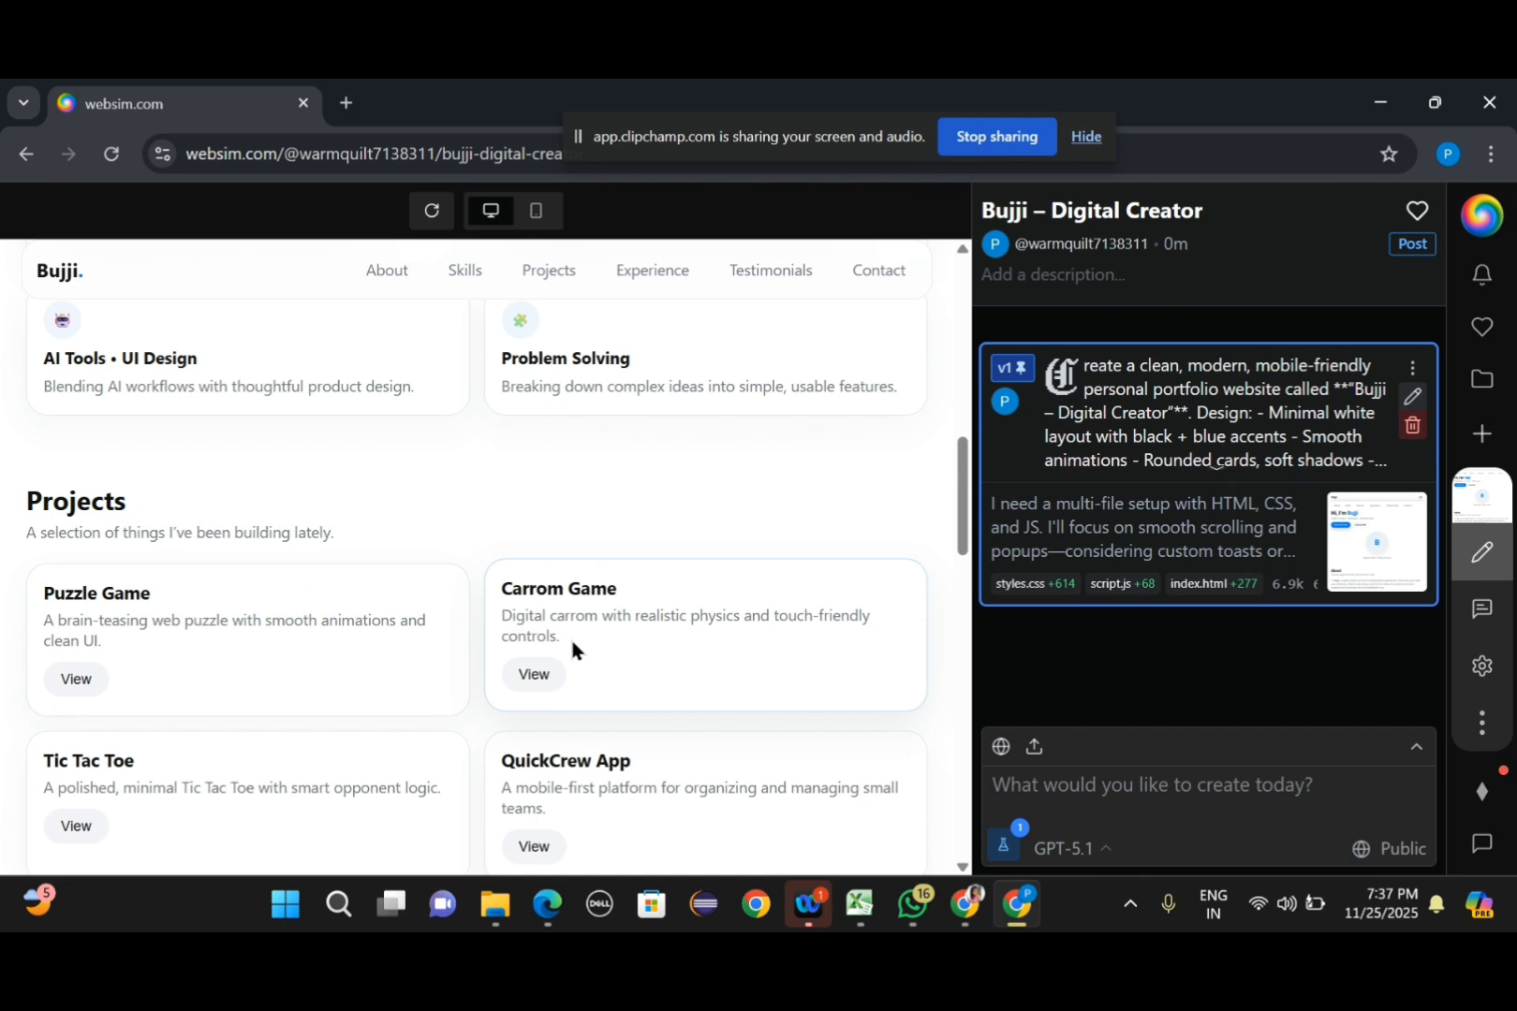
{"action": "scroll", "coordinate": [571, 646], "scroll_direction": "down", "scroll_amount": 1}
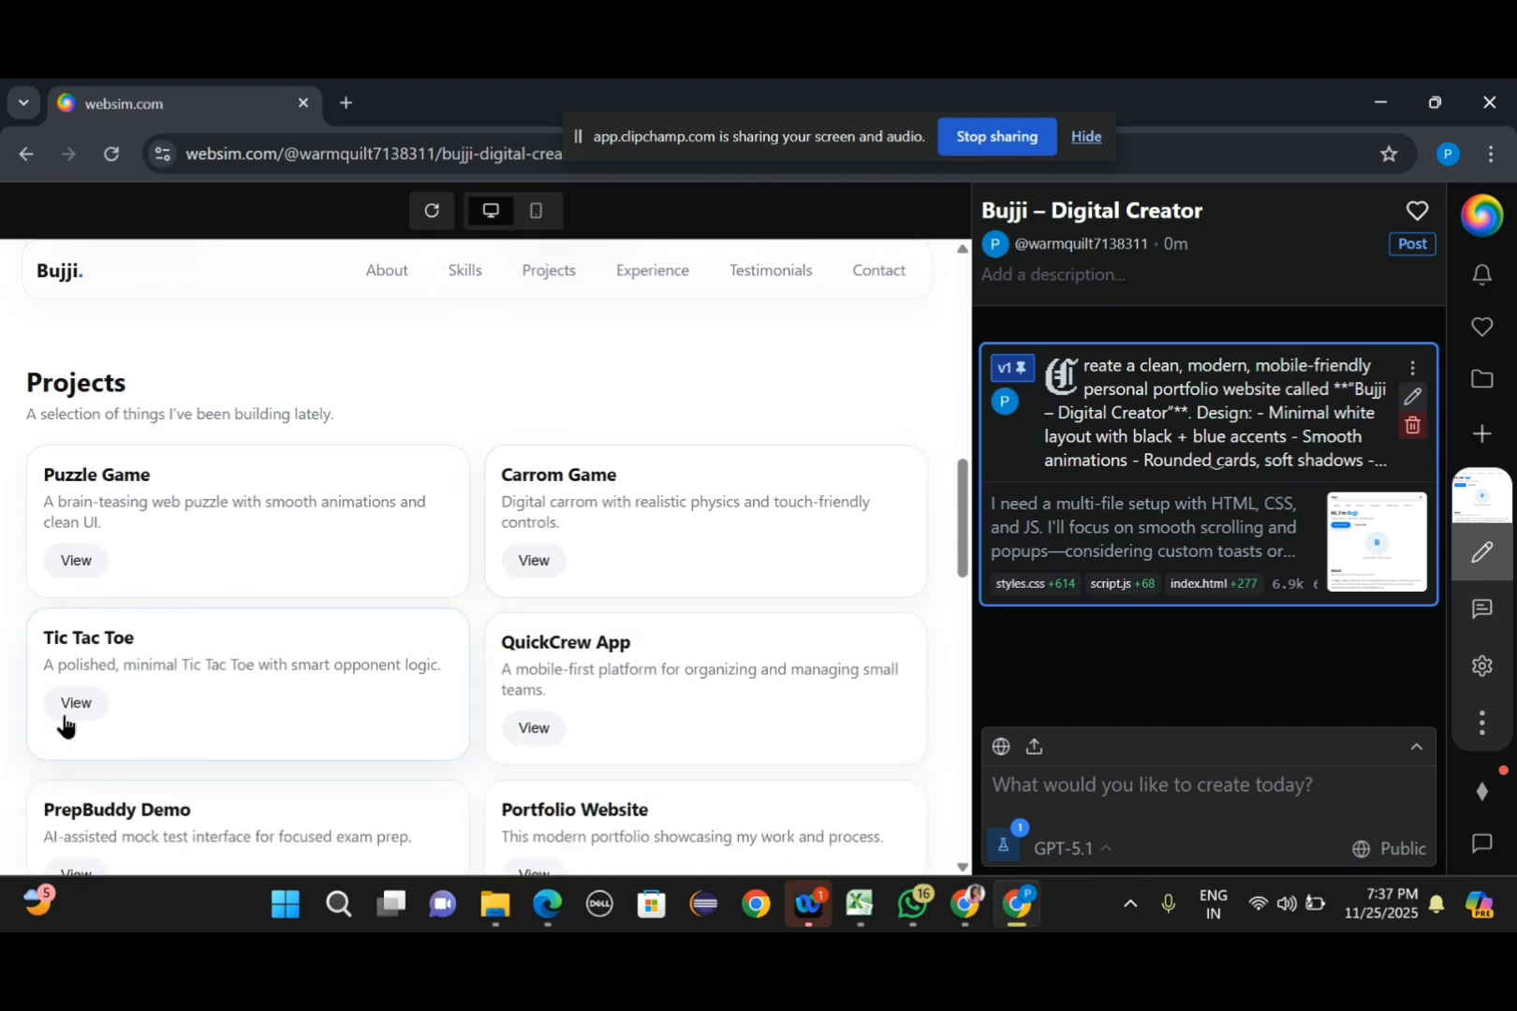
{"action": "scroll", "coordinate": [593, 687], "scroll_direction": "down", "scroll_amount": 1}
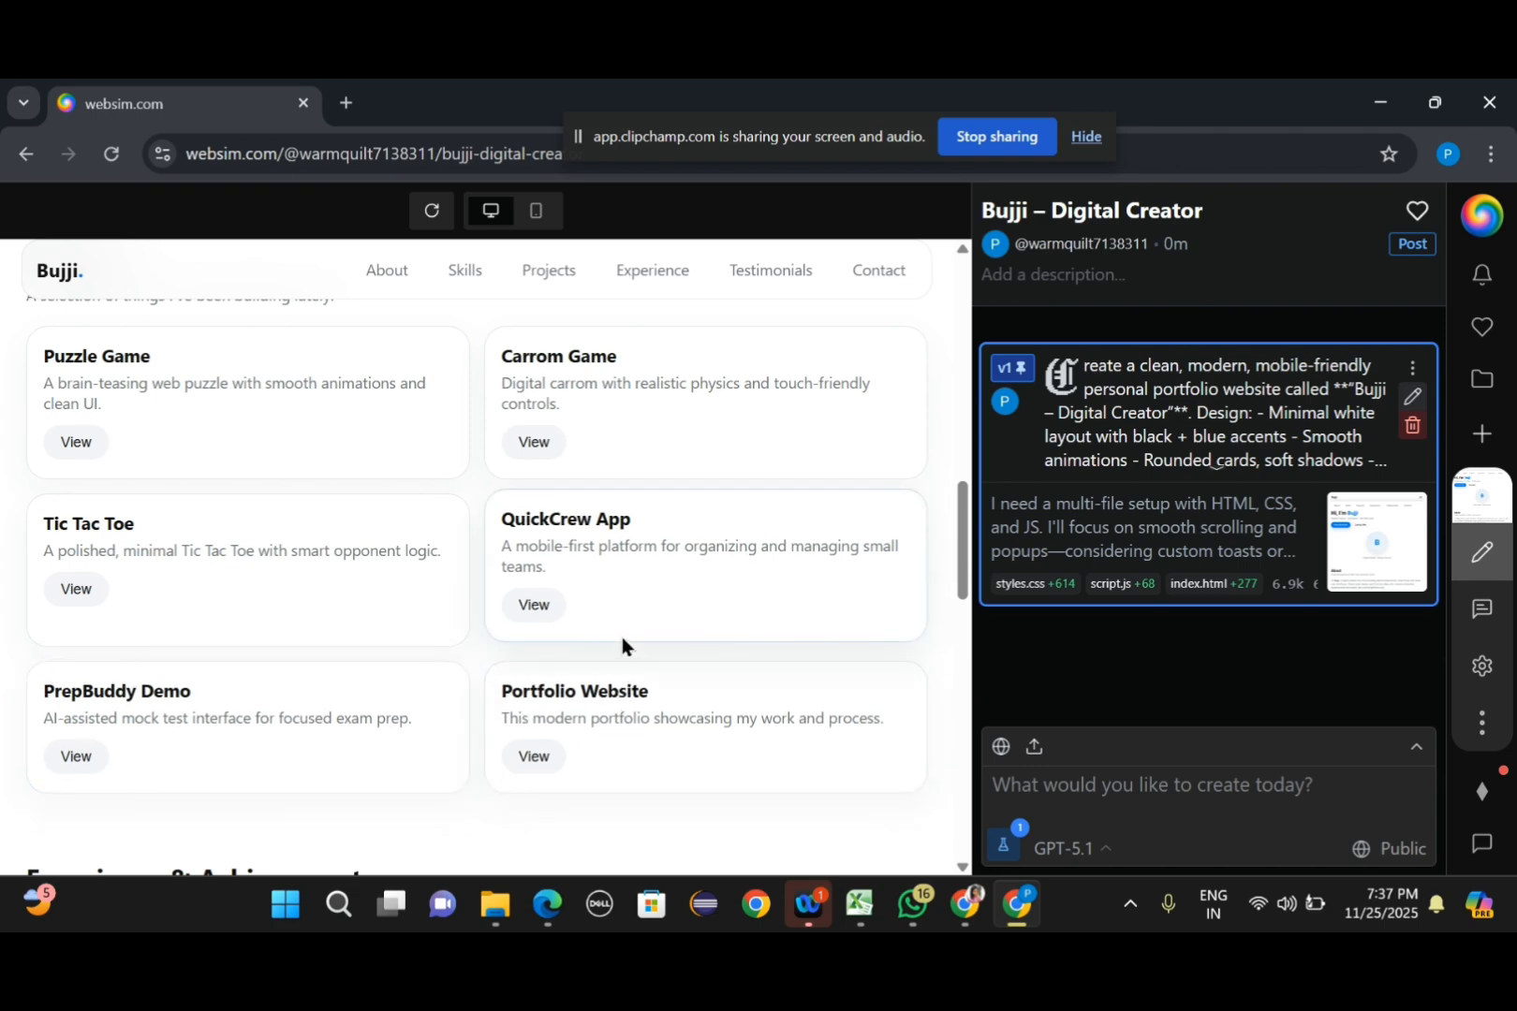
{"action": "scroll", "coordinate": [622, 637], "scroll_direction": "down", "scroll_amount": 4}
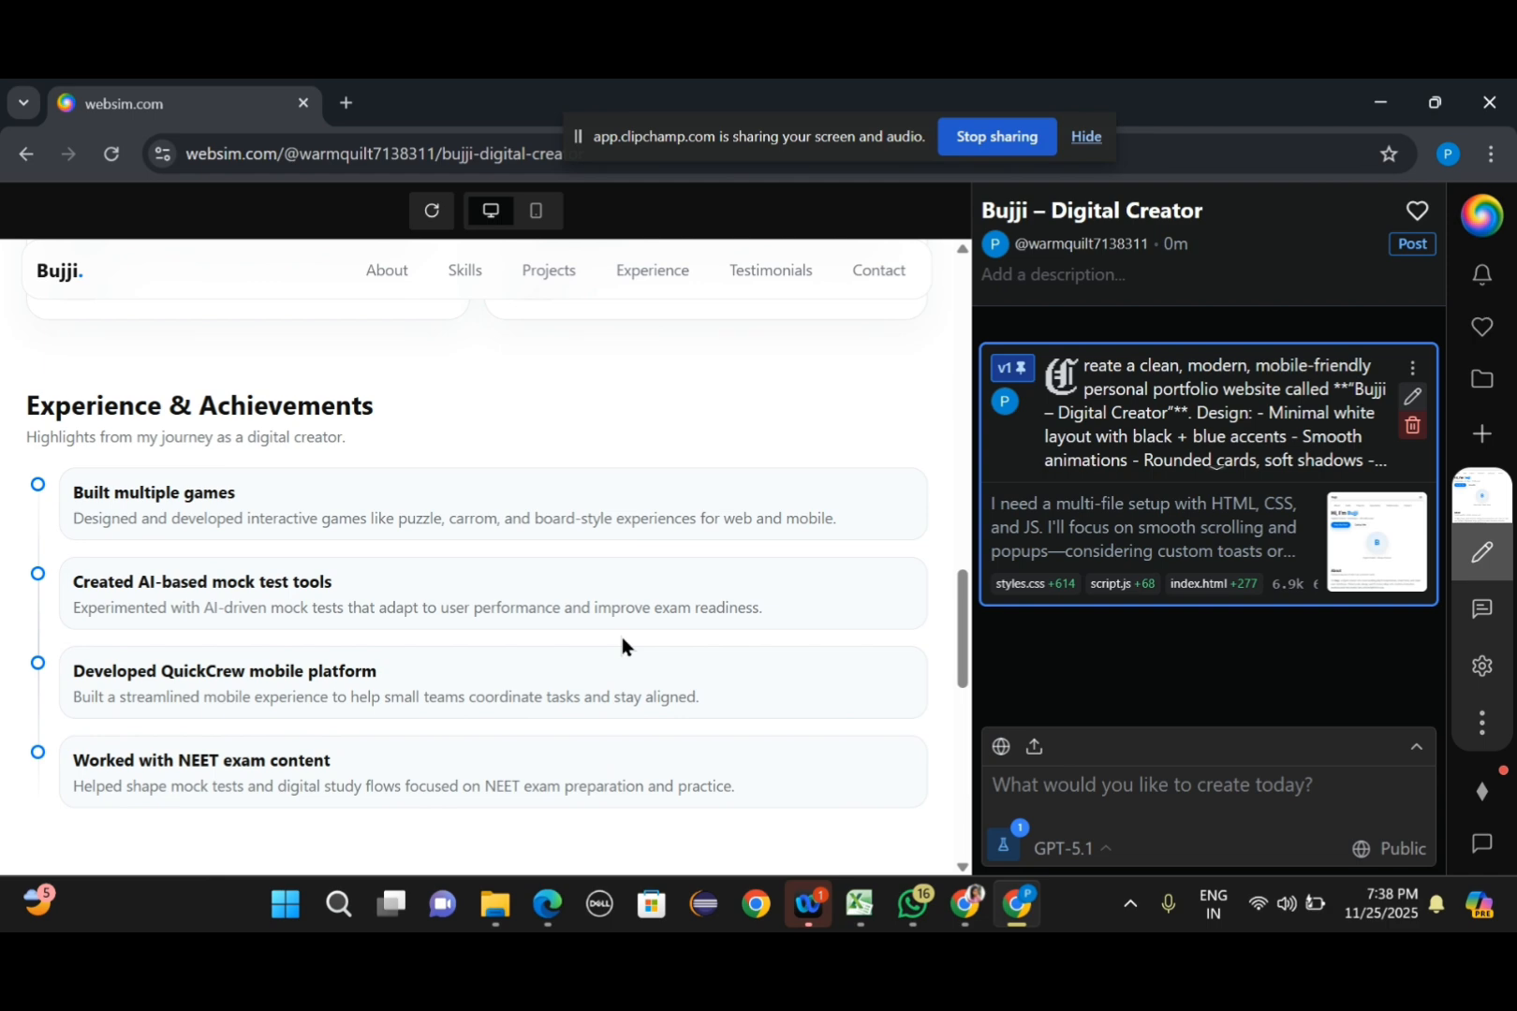
{"action": "scroll", "coordinate": [621, 645], "scroll_direction": "up", "scroll_amount": 4}
{"action": "scroll", "coordinate": [622, 641], "scroll_direction": "up", "scroll_amount": 5}
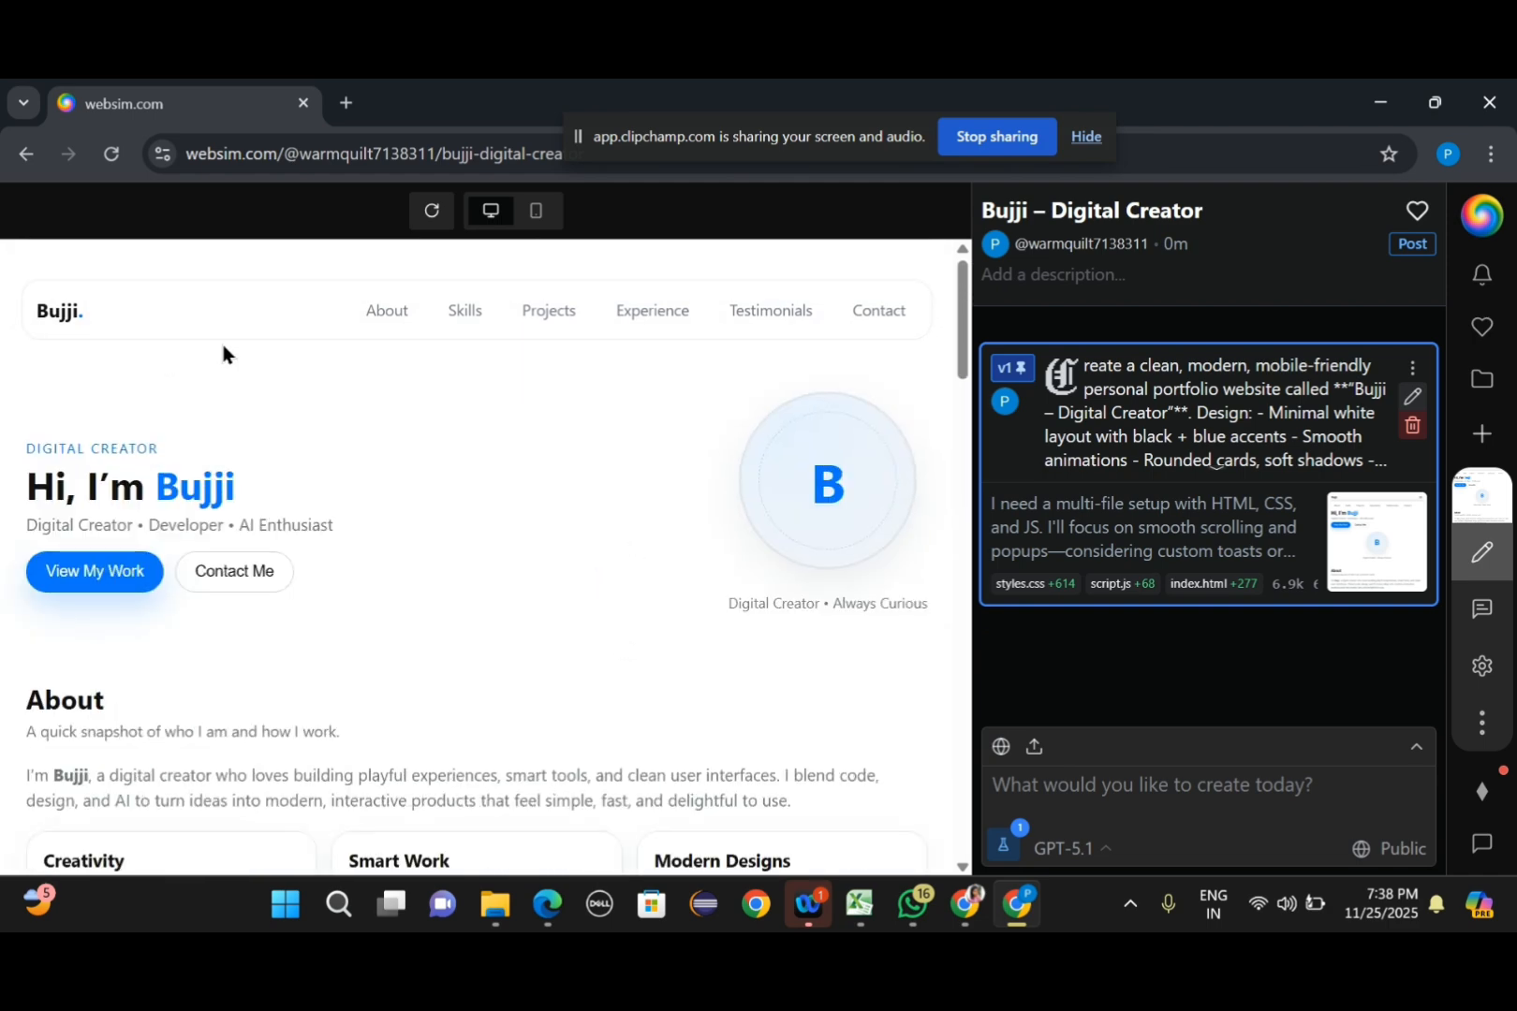
Test the About navigation link in the portfolio preview and recheck the page's opening sections
{"action": "left_click", "coordinate": [409, 324]}
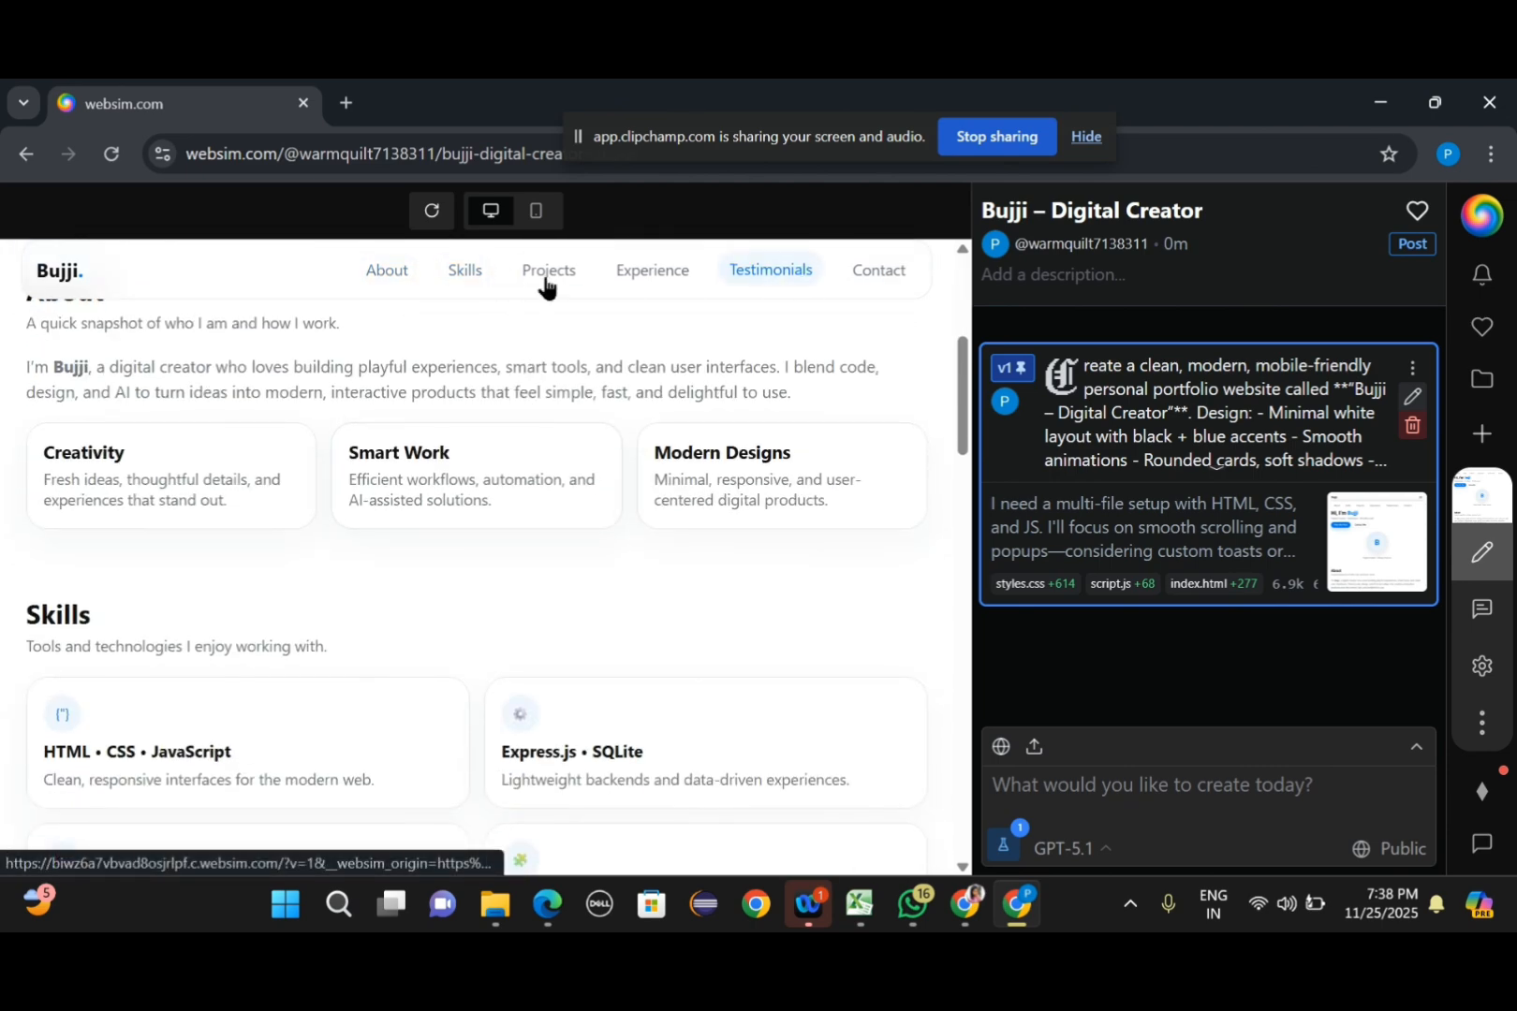
{"action": "scroll", "coordinate": [676, 290], "scroll_direction": "up", "scroll_amount": 5}
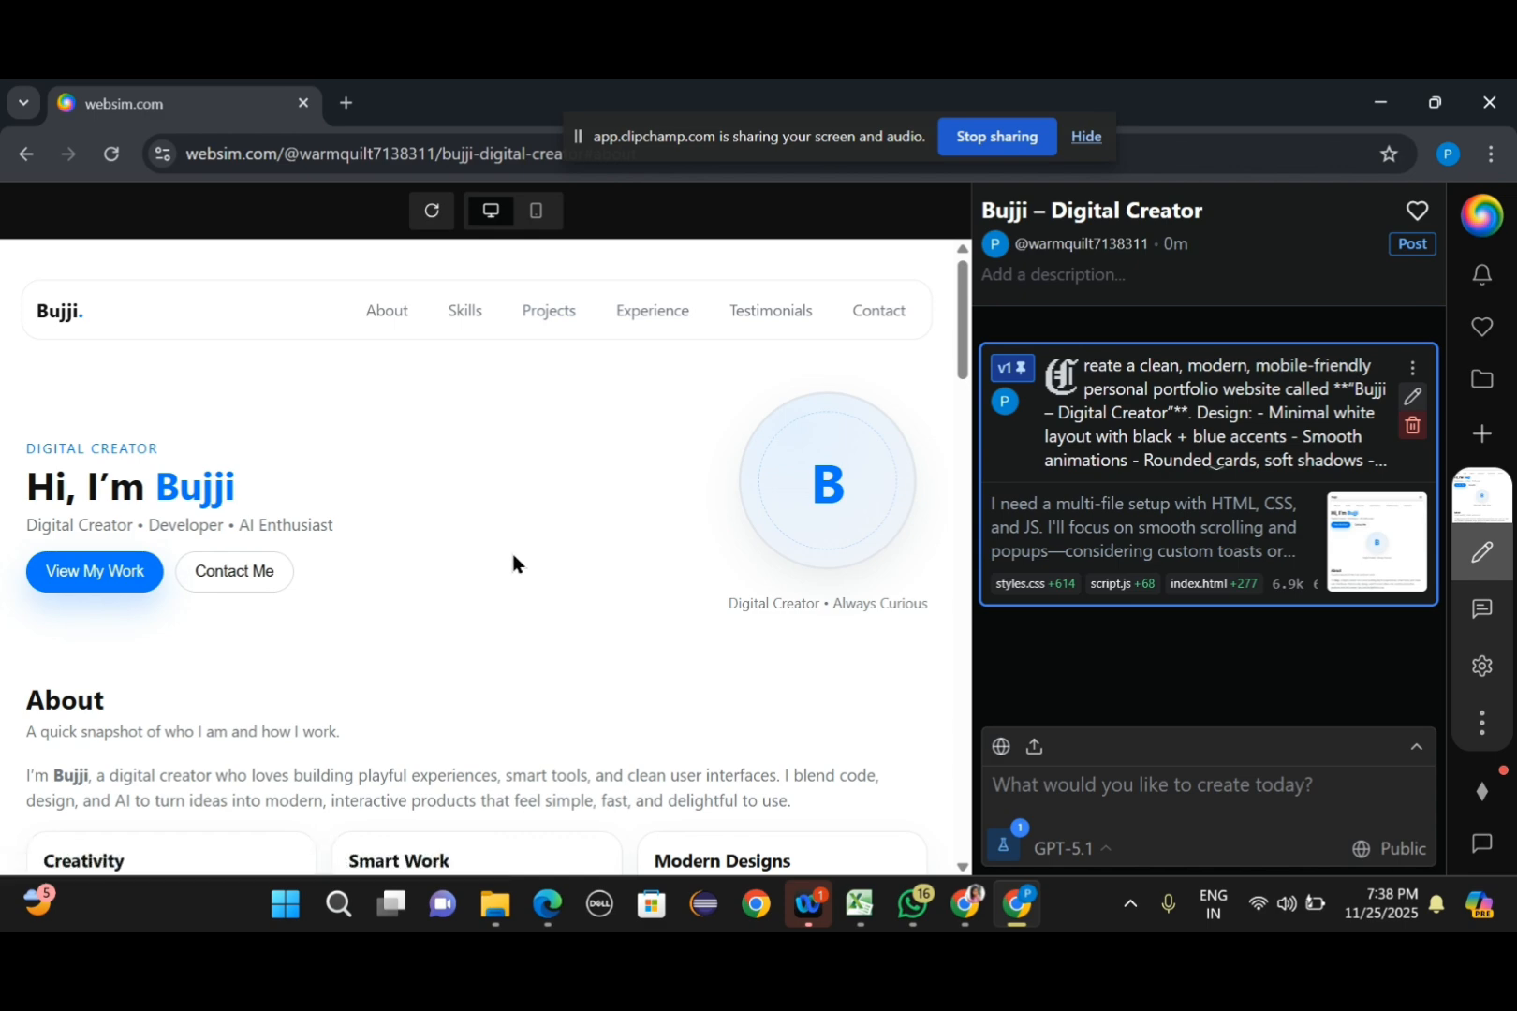
{"action": "scroll", "coordinate": [513, 562], "scroll_direction": "down", "scroll_amount": 5}
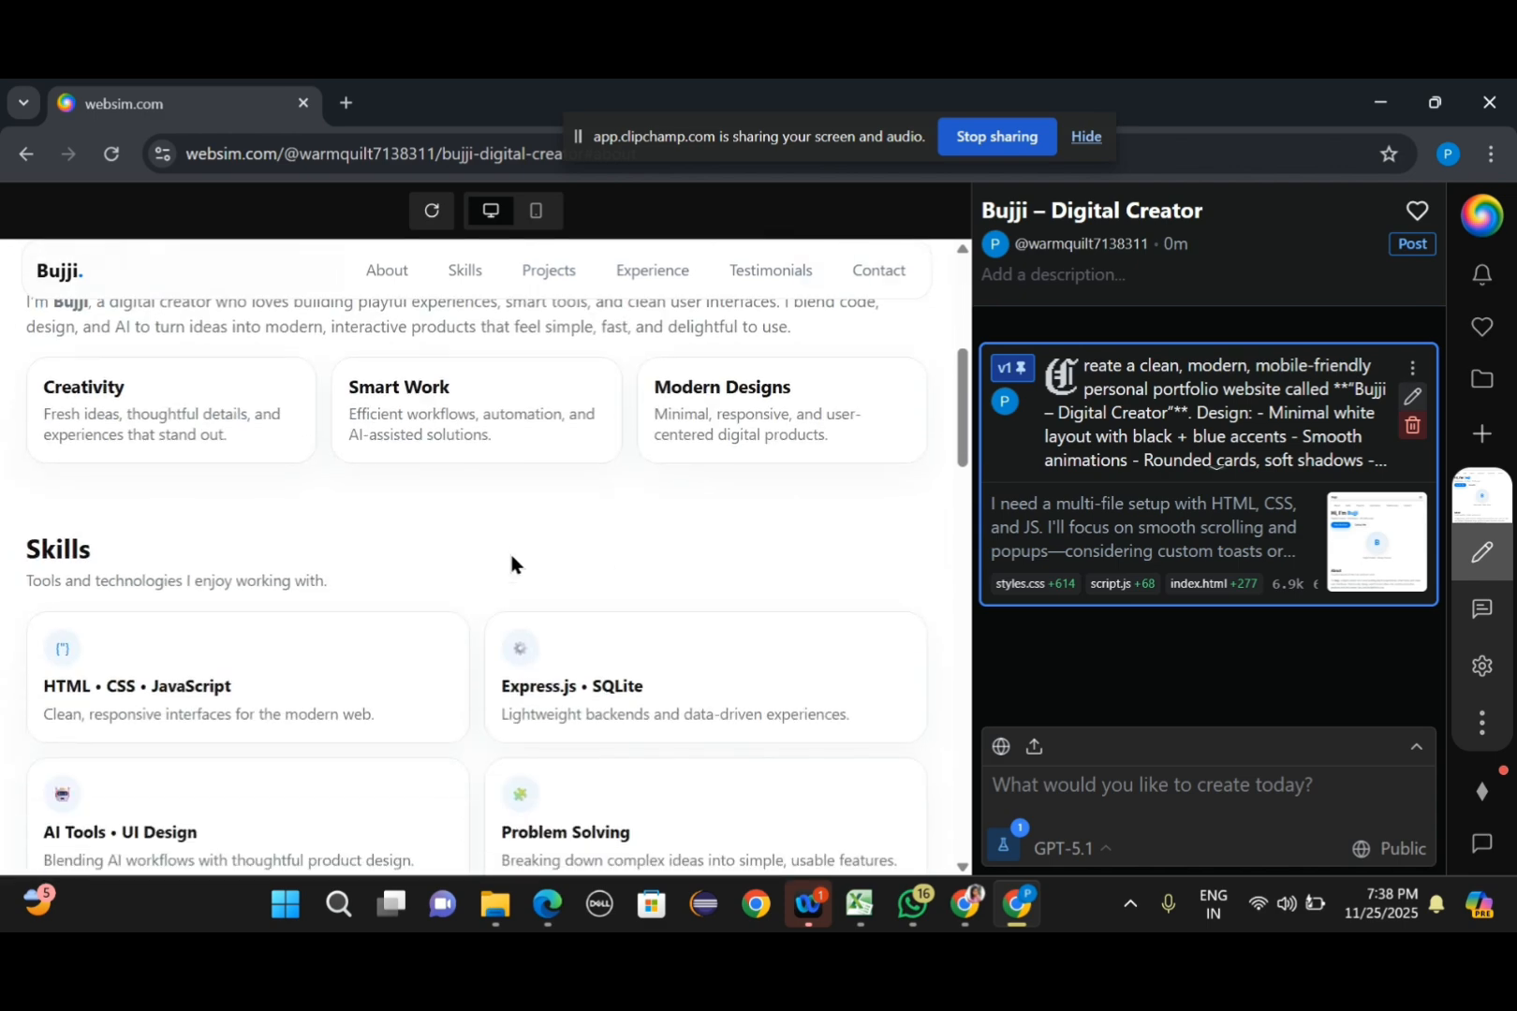
{"action": "scroll", "coordinate": [262, 451], "scroll_direction": "up", "scroll_amount": 5}
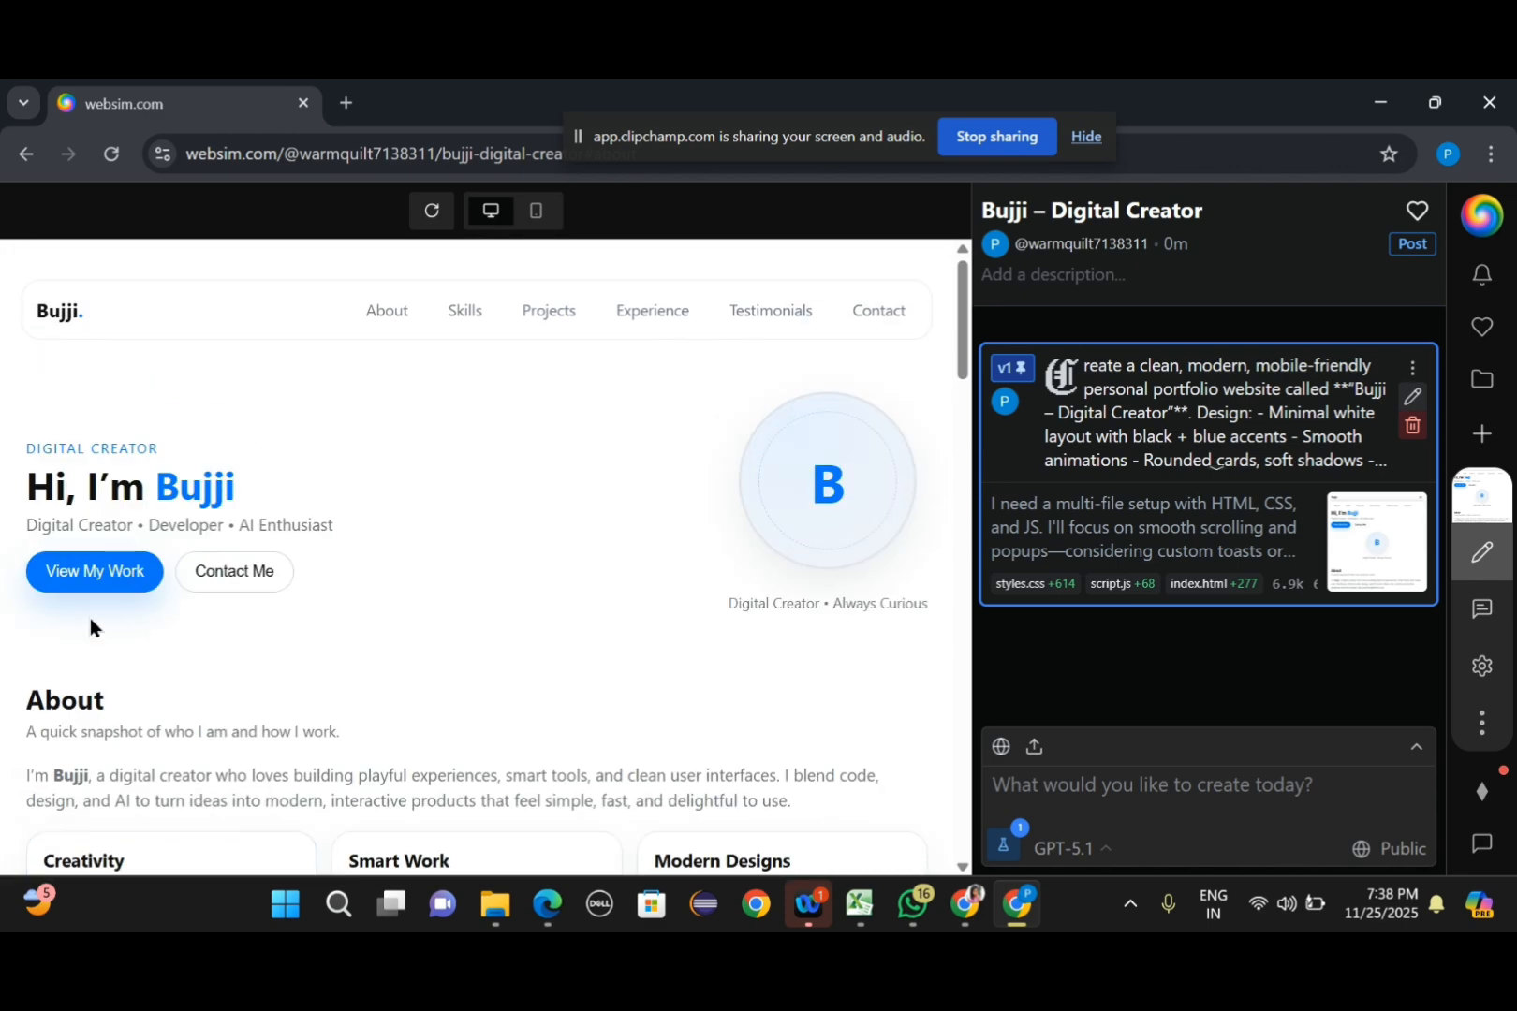
Test the View My Work link and the Puzzle Game project's View action, and dismiss its popup
{"action": "left_click", "coordinate": [91, 573]}
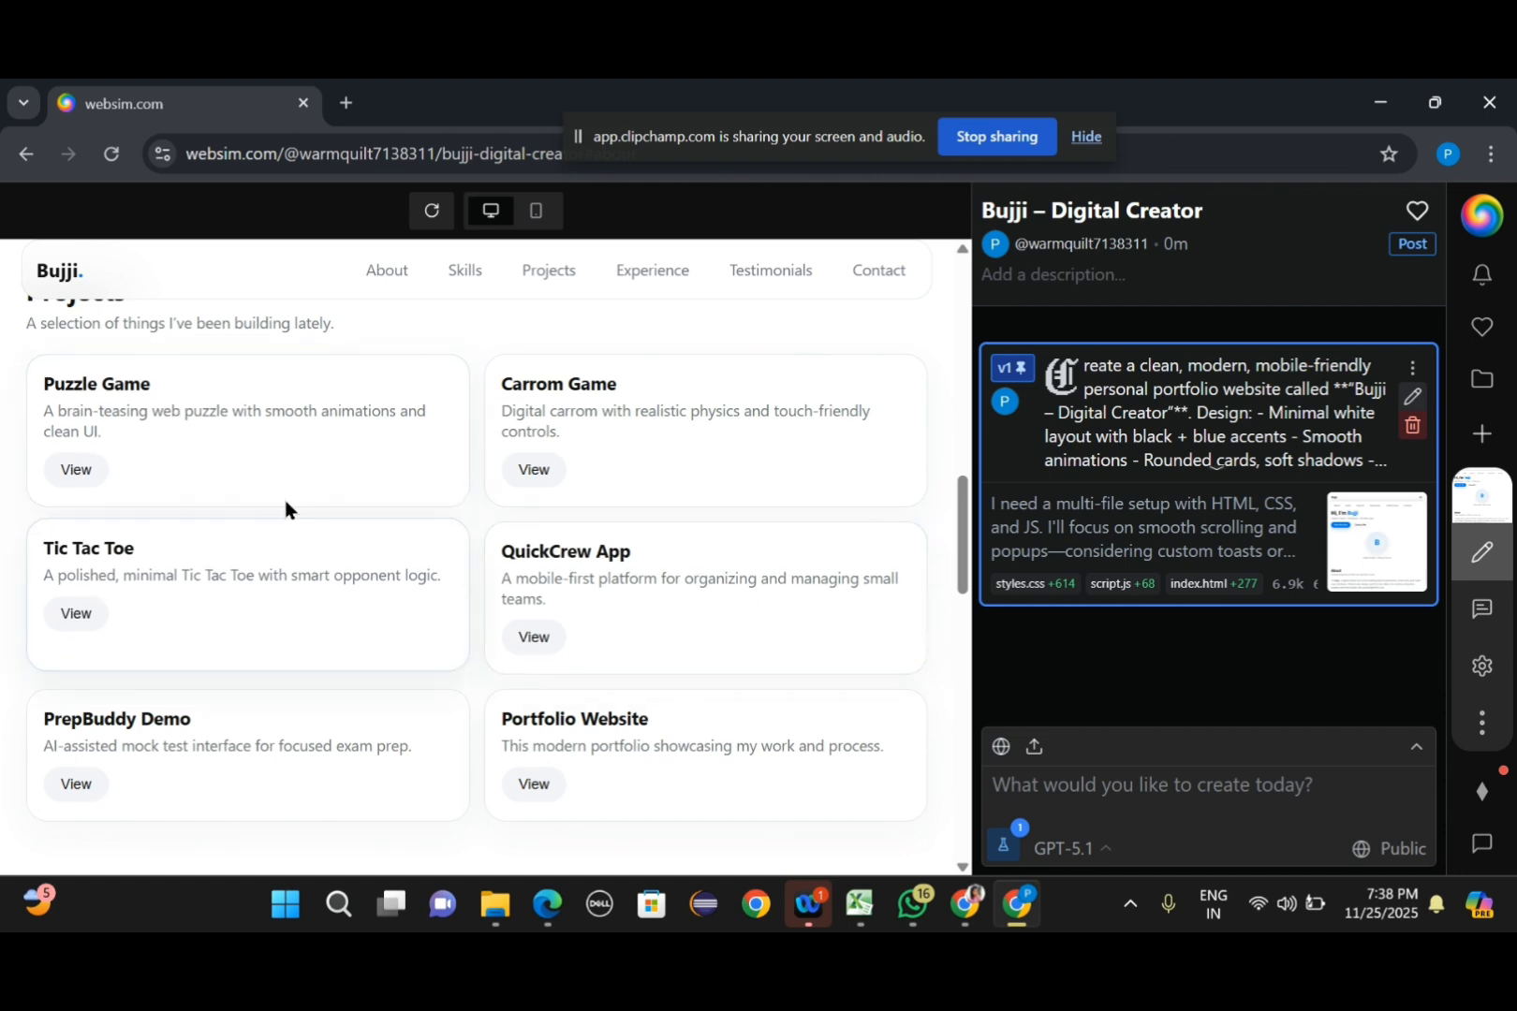
{"action": "left_click", "coordinate": [85, 469]}
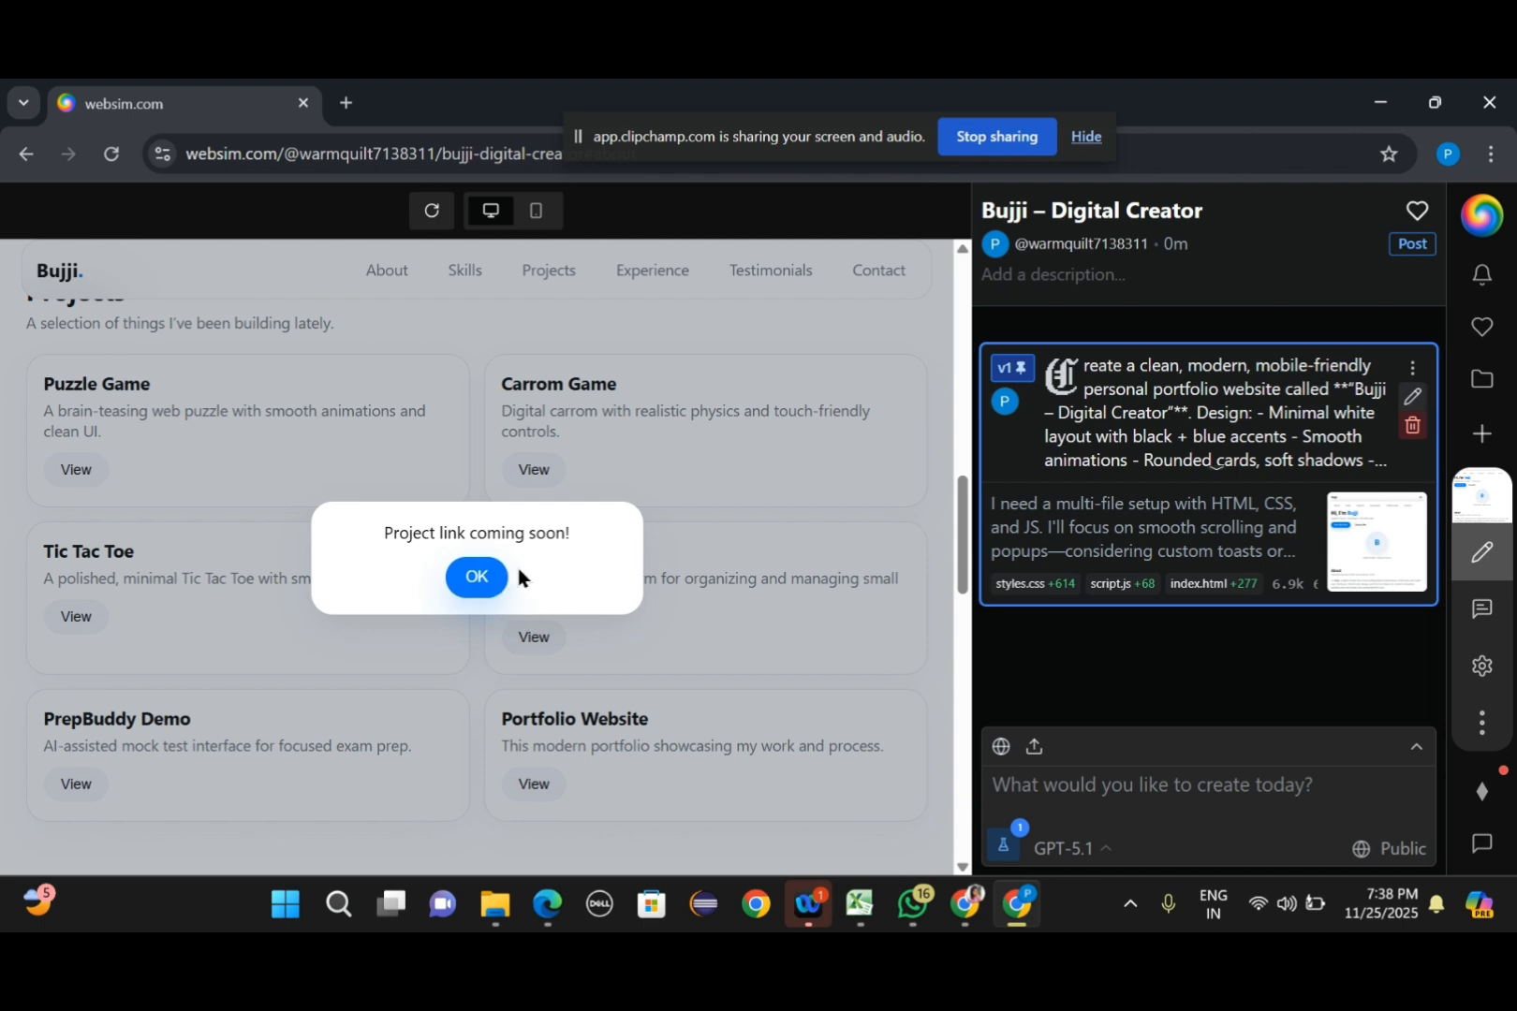
{"action": "left_click", "coordinate": [476, 576]}
Recheck the portfolio's Experience & Achievements and opening sections, and copy the project's URL from the project options
{"action": "scroll", "coordinate": [914, 523], "scroll_direction": "down", "scroll_amount": 5}
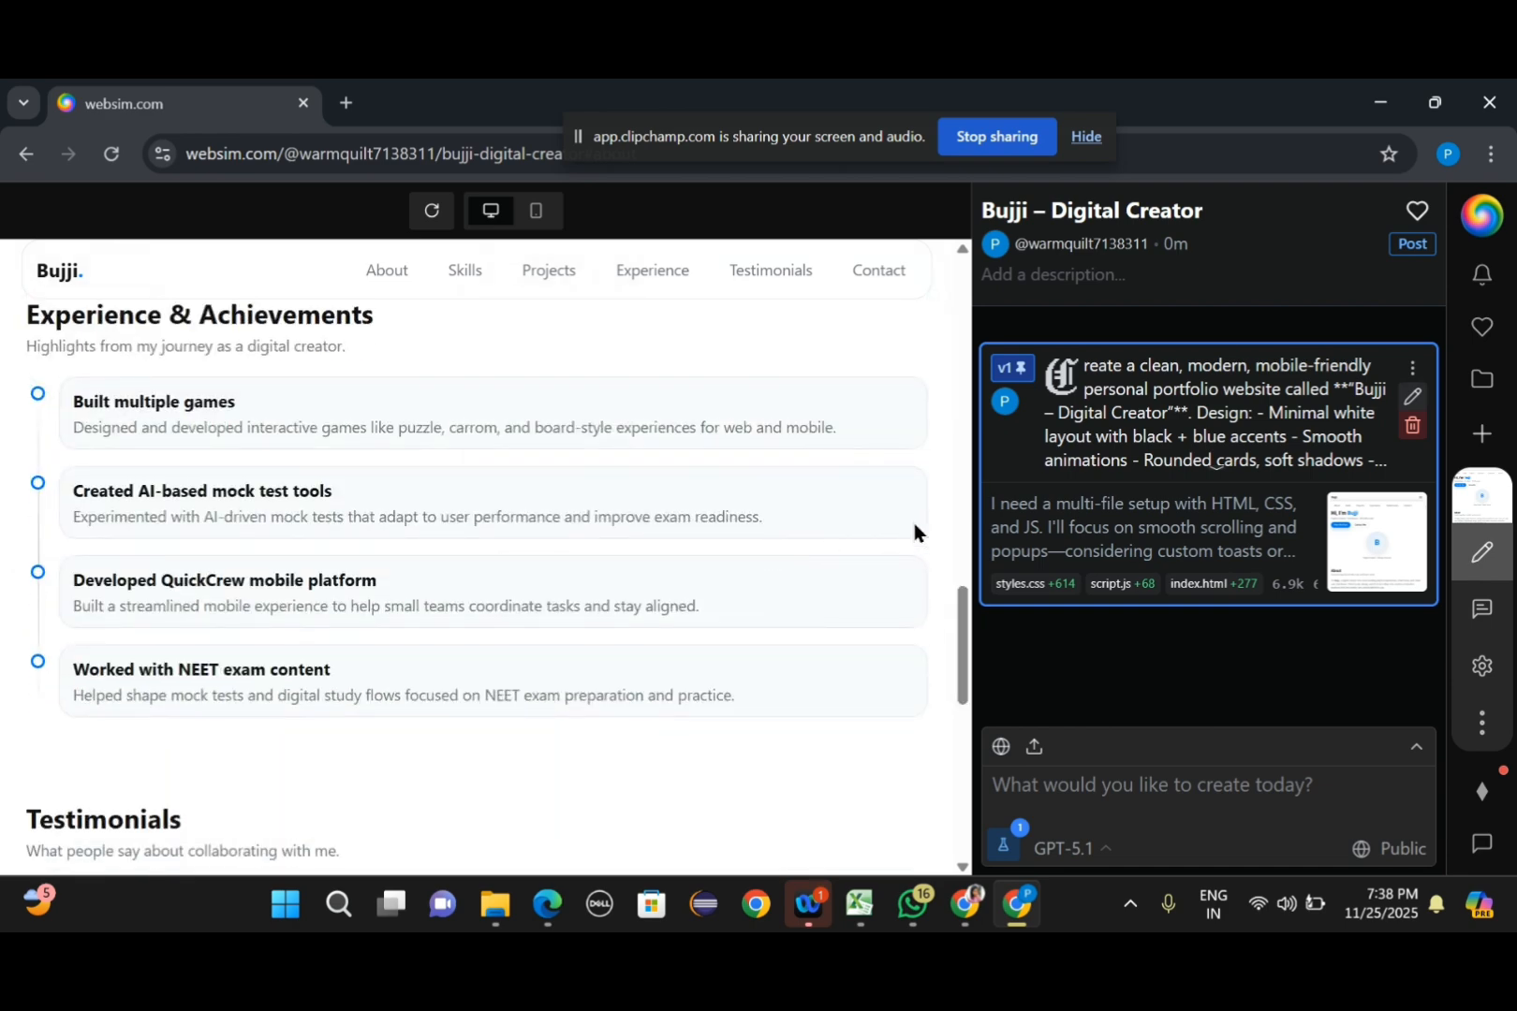
{"action": "scroll", "coordinate": [881, 504], "scroll_direction": "up", "scroll_amount": 15}
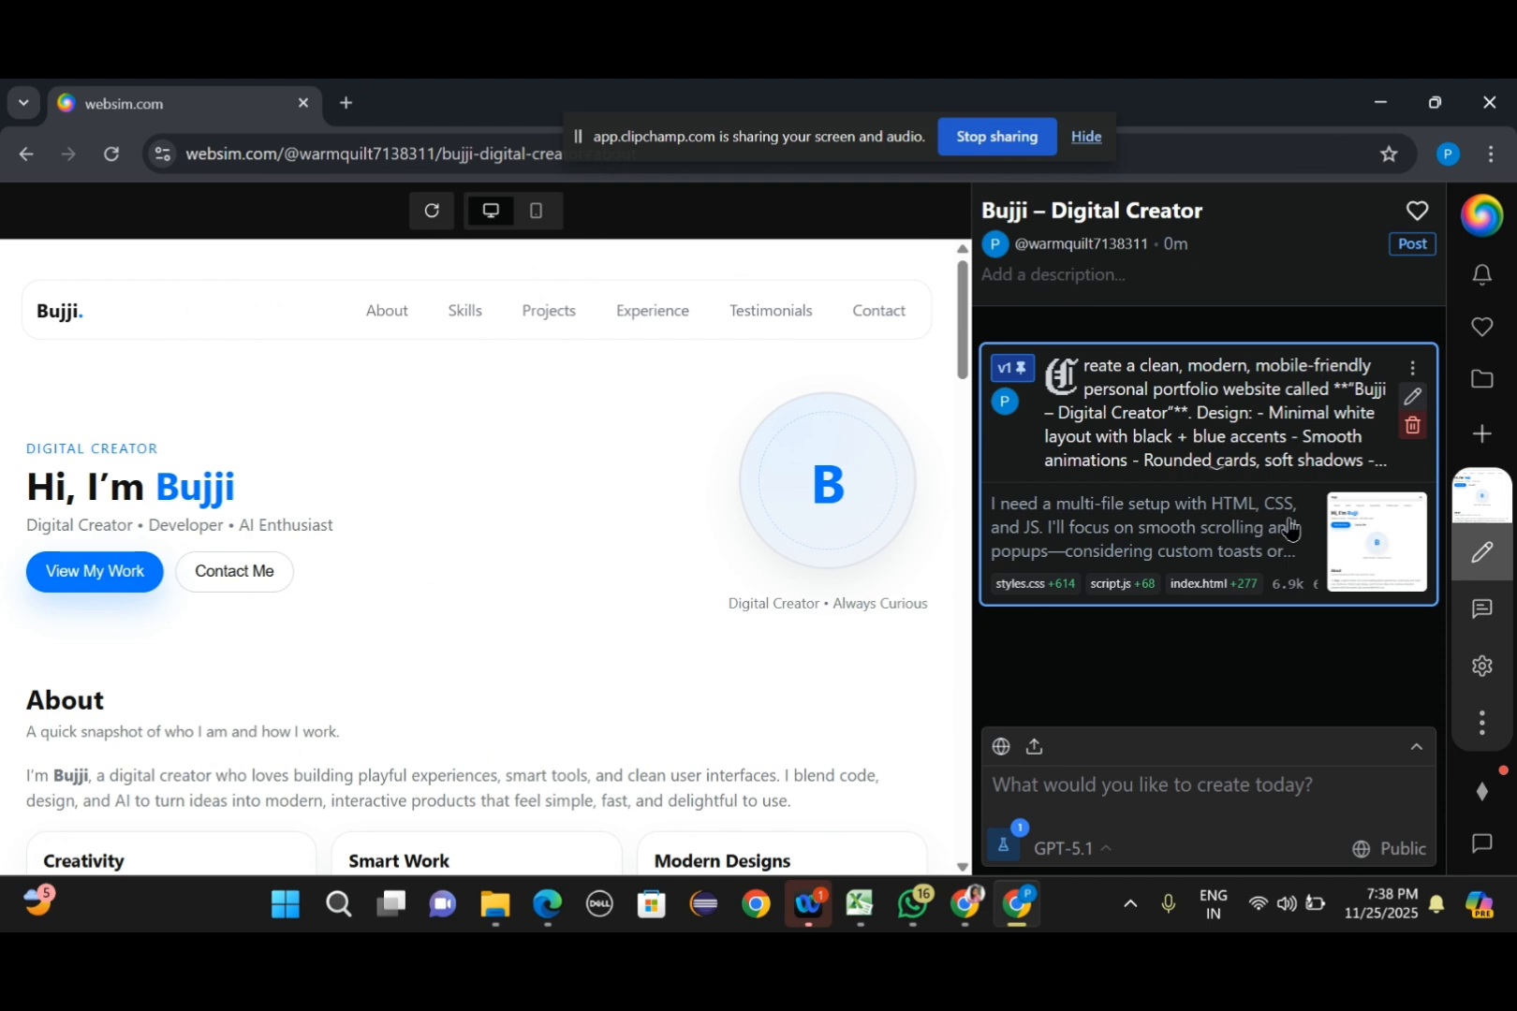
{"action": "left_click", "coordinate": [1484, 734]}
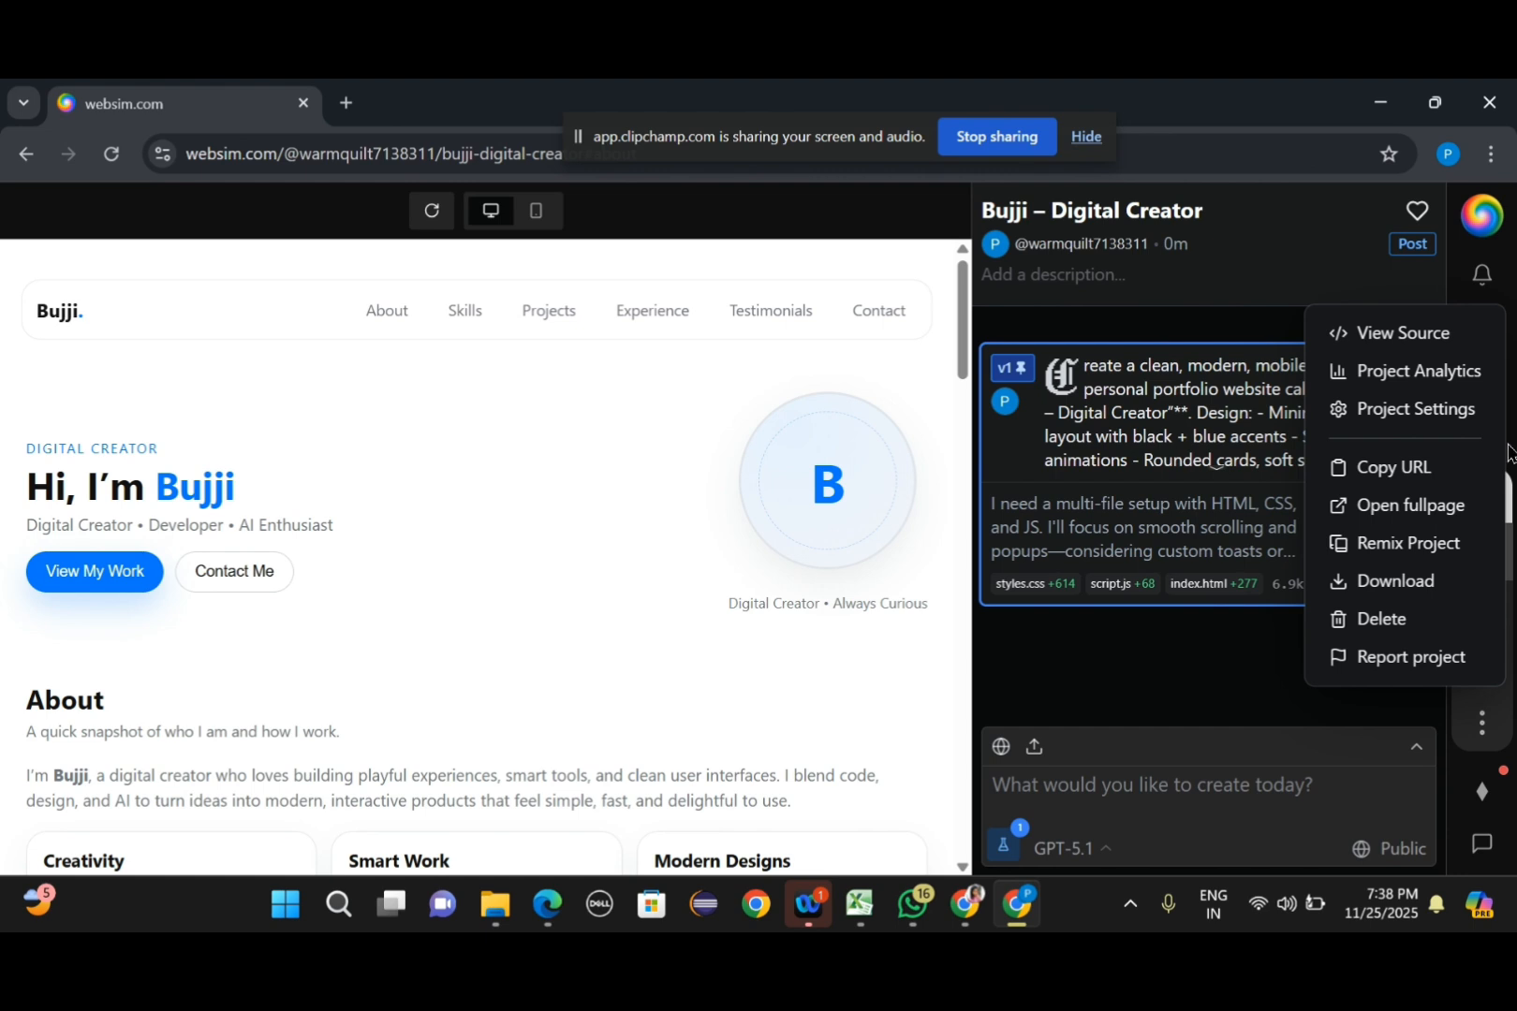
{"action": "left_click", "coordinate": [1420, 470]}
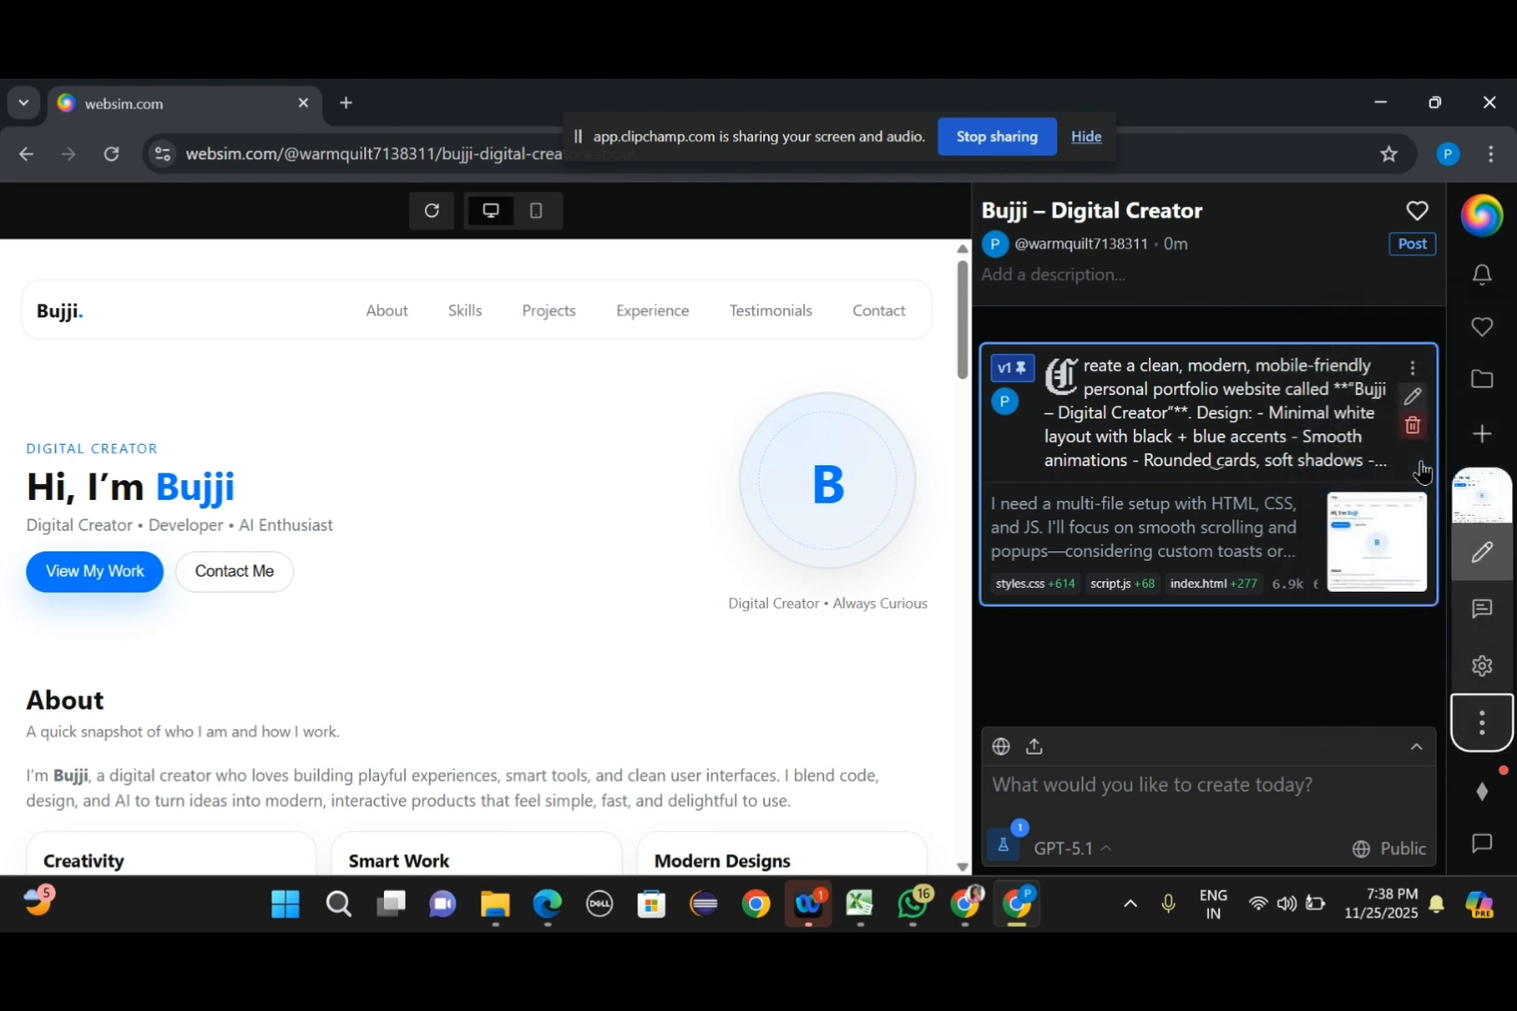
Review the project's viewing, commenting, thumbnail and preview video settings, close them, and open the list of liked projects
{"action": "left_click", "coordinate": [1483, 669]}
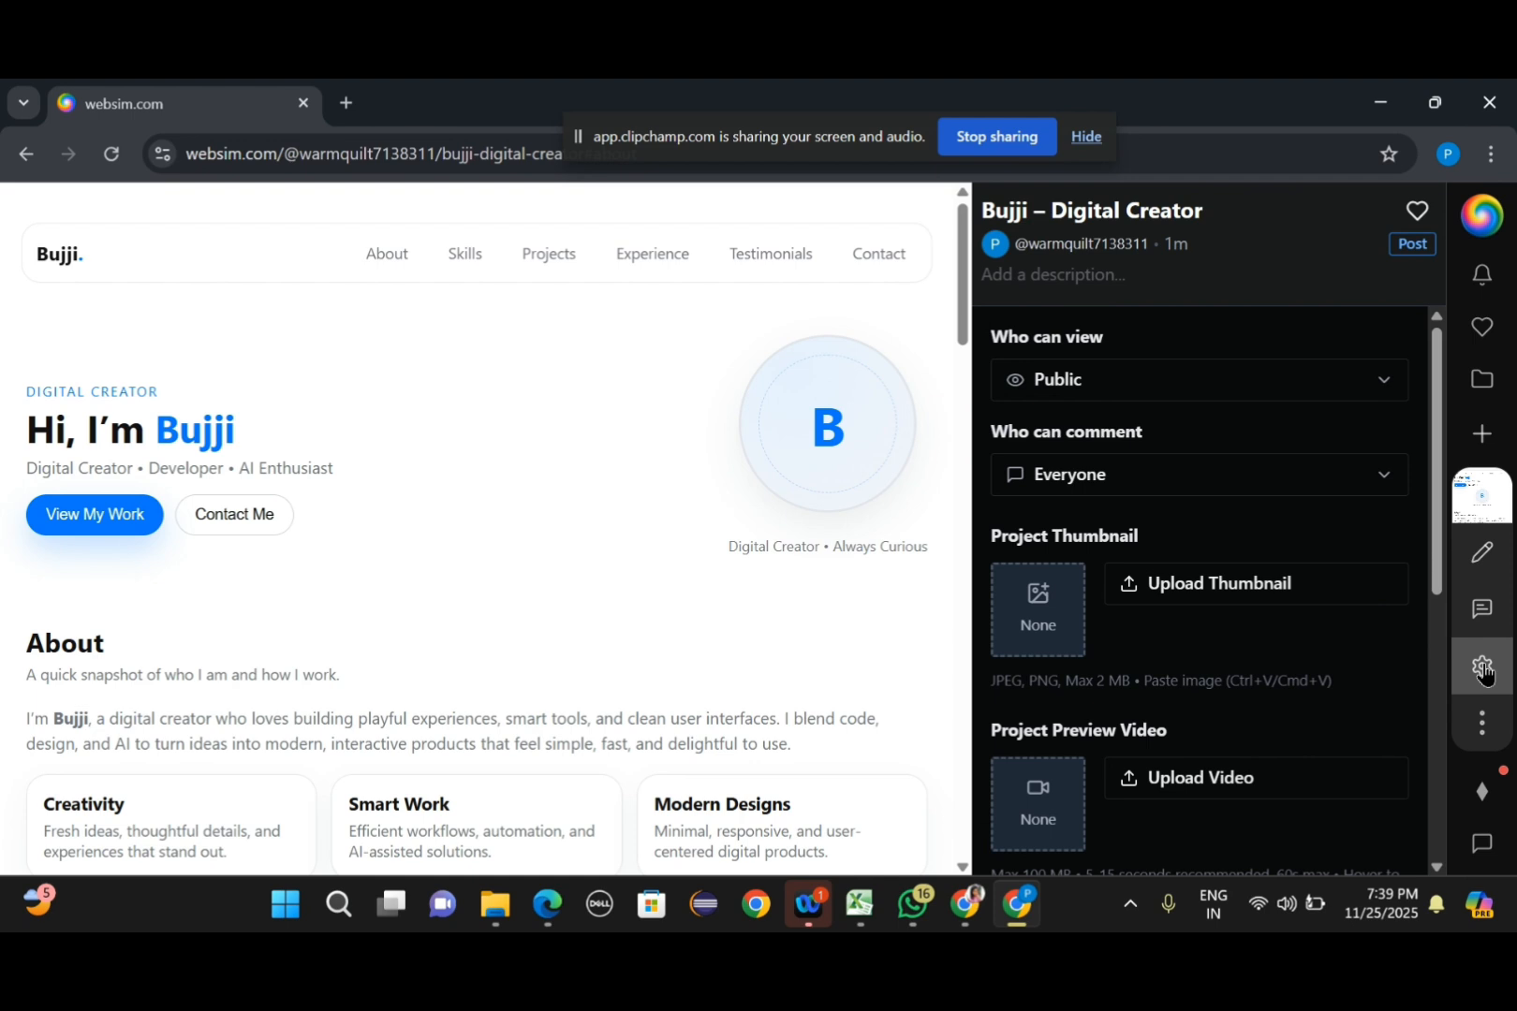
{"action": "scroll", "coordinate": [1288, 611], "scroll_direction": "down", "scroll_amount": 1}
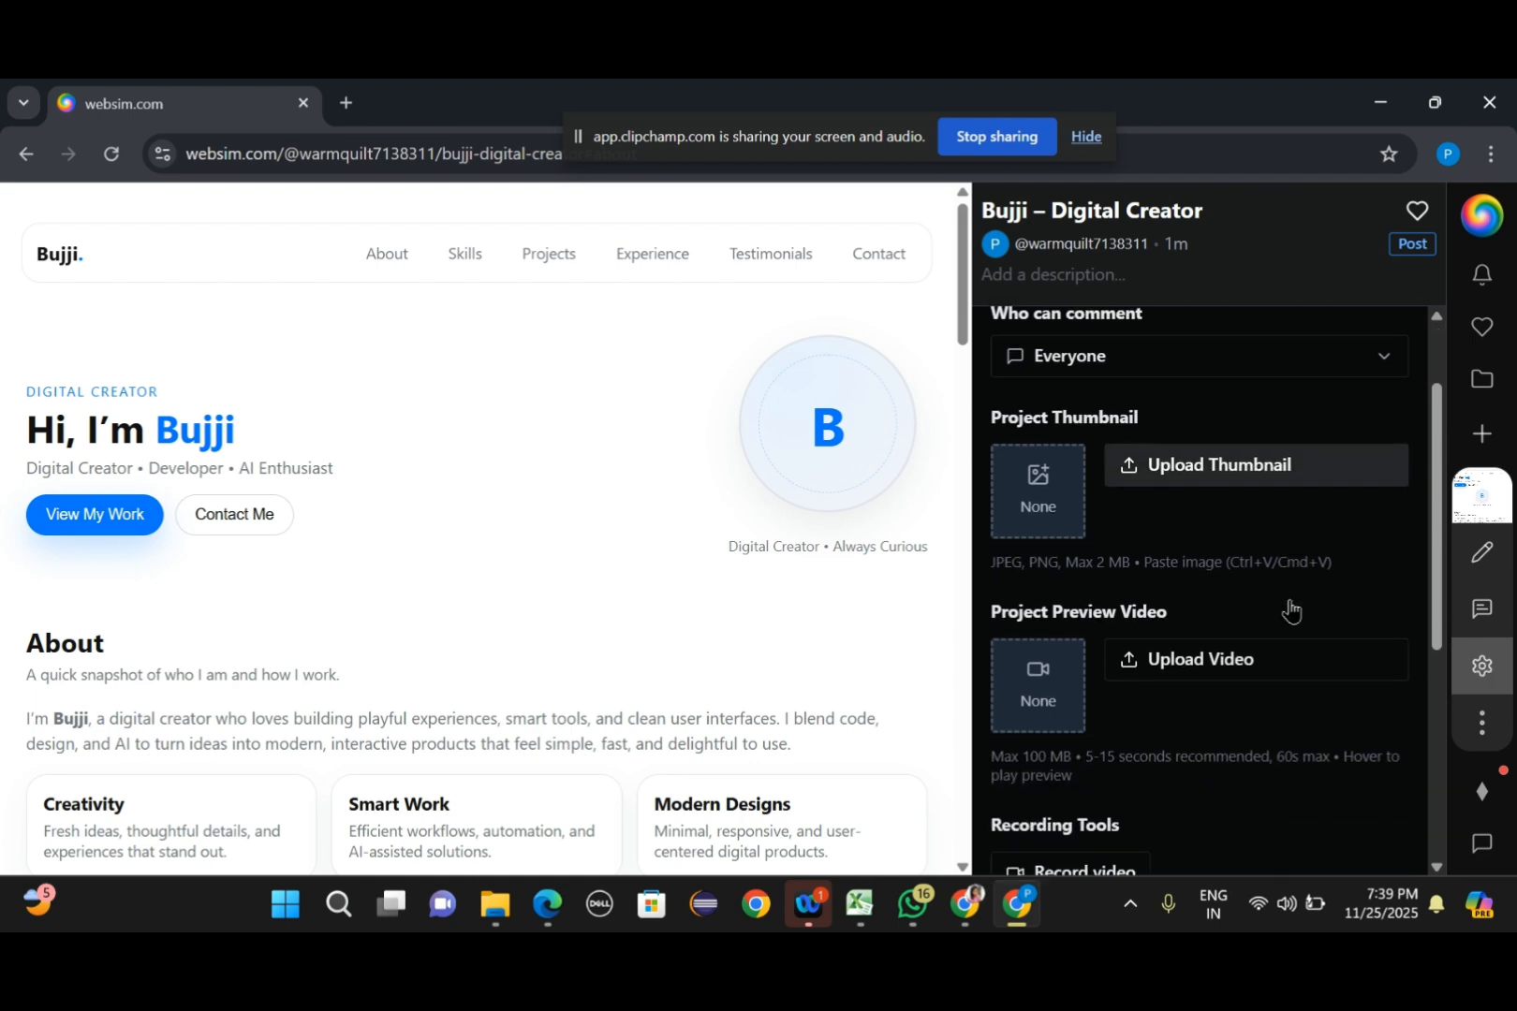
{"action": "scroll", "coordinate": [1266, 671], "scroll_direction": "up", "scroll_amount": 1}
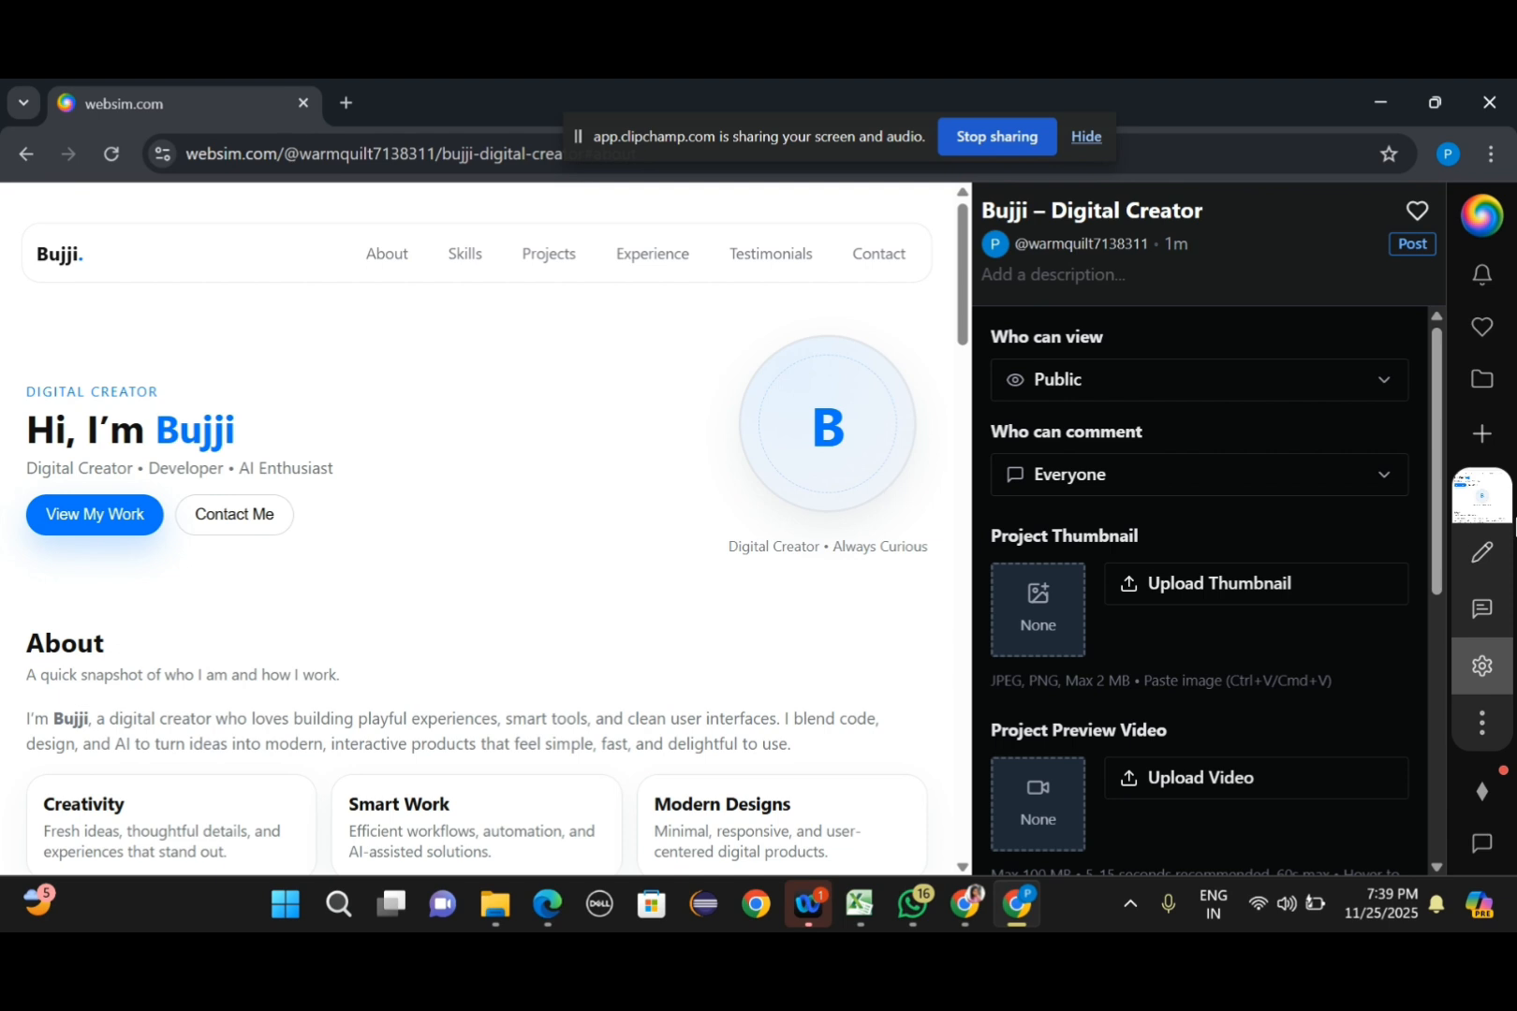
{"action": "left_click", "coordinate": [1482, 665]}
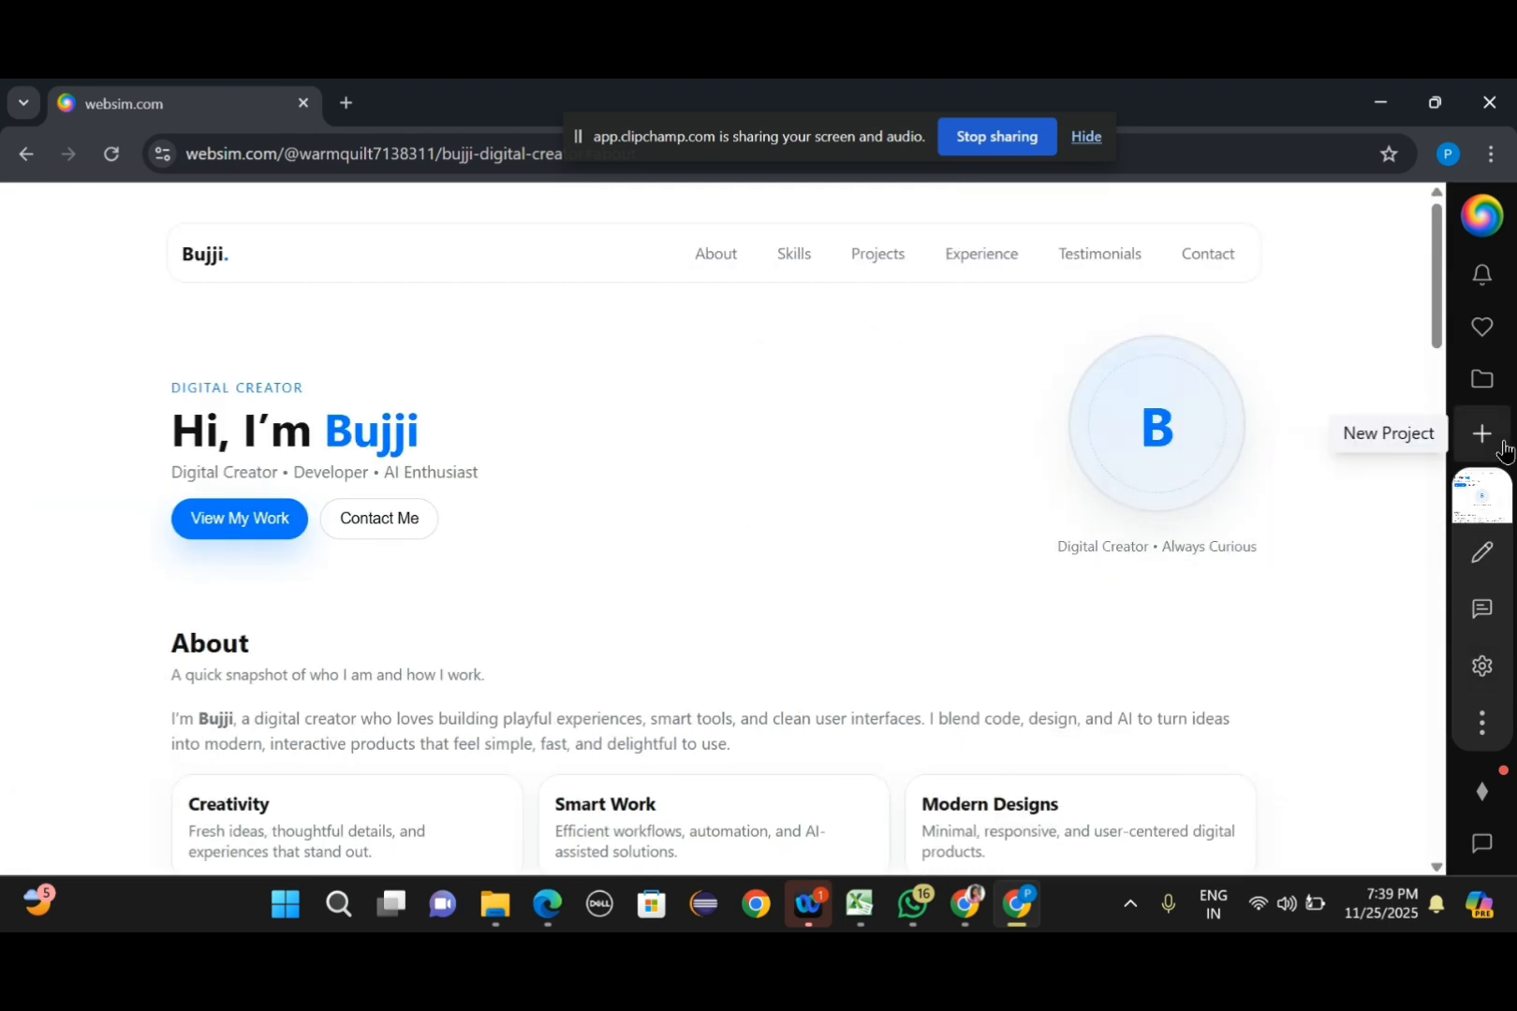
{"action": "left_click", "coordinate": [1481, 339]}
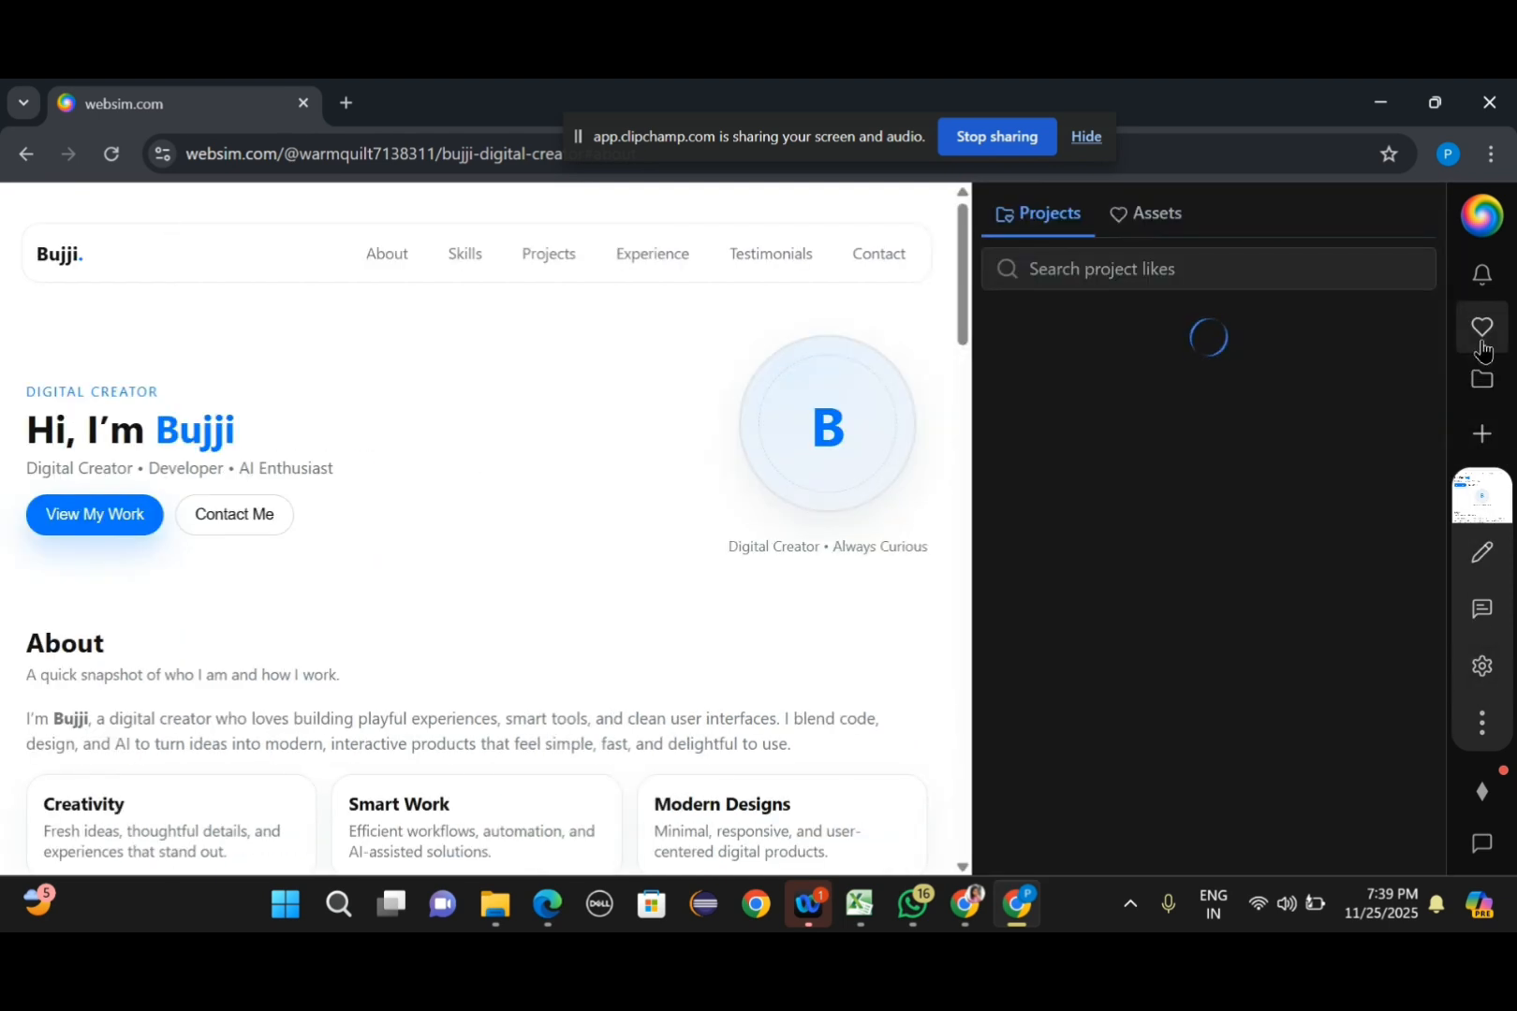